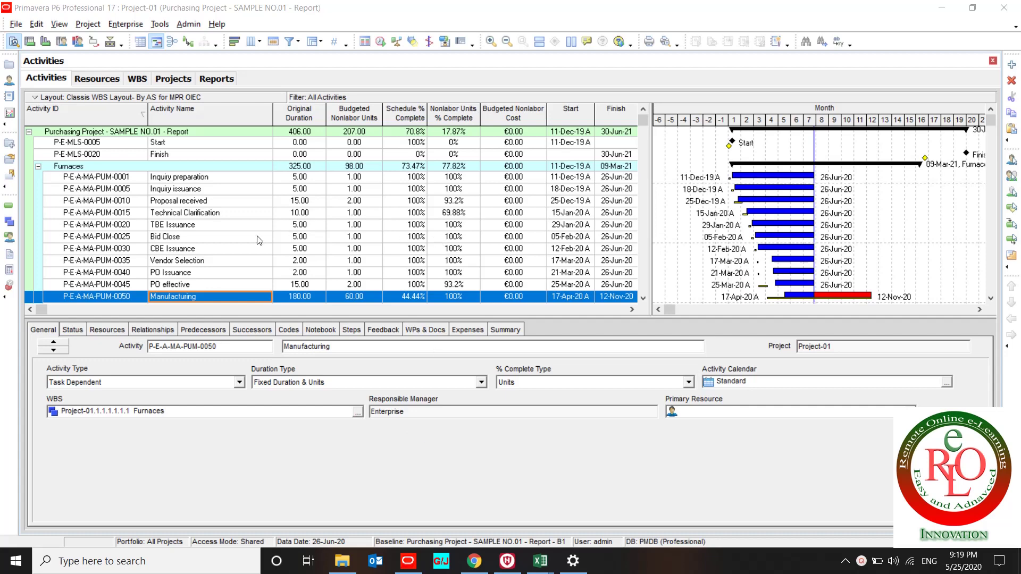
- Select the Technical Clarification activity, then the Inquiry preparation activity
click(160, 215)
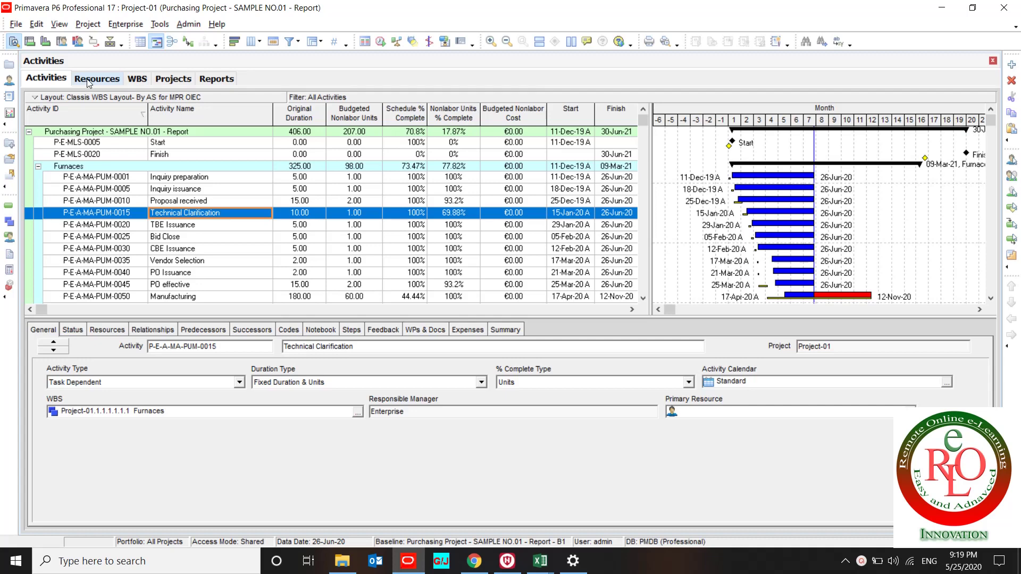
click(178, 181)
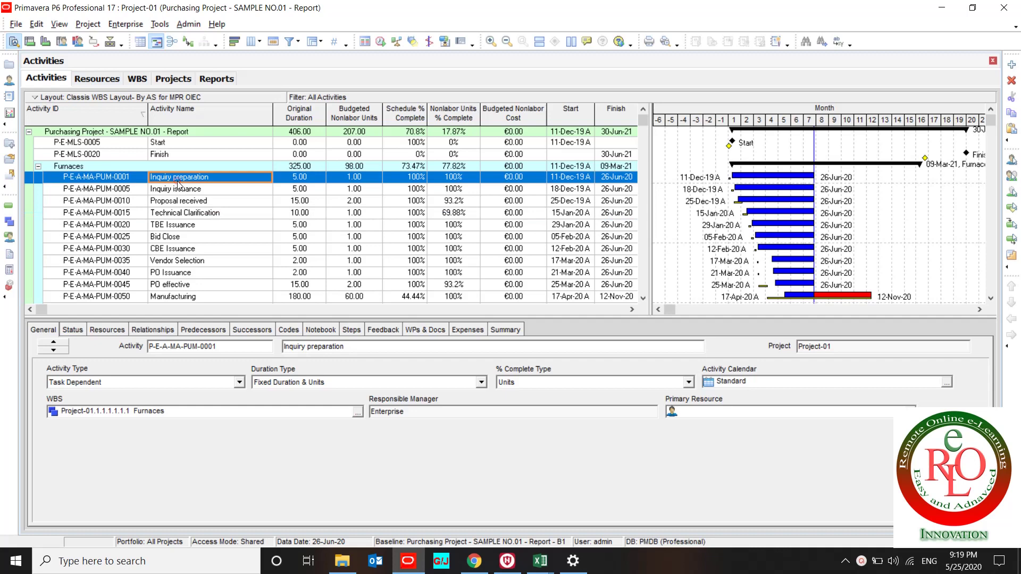
scroll(179, 186, down, 5)
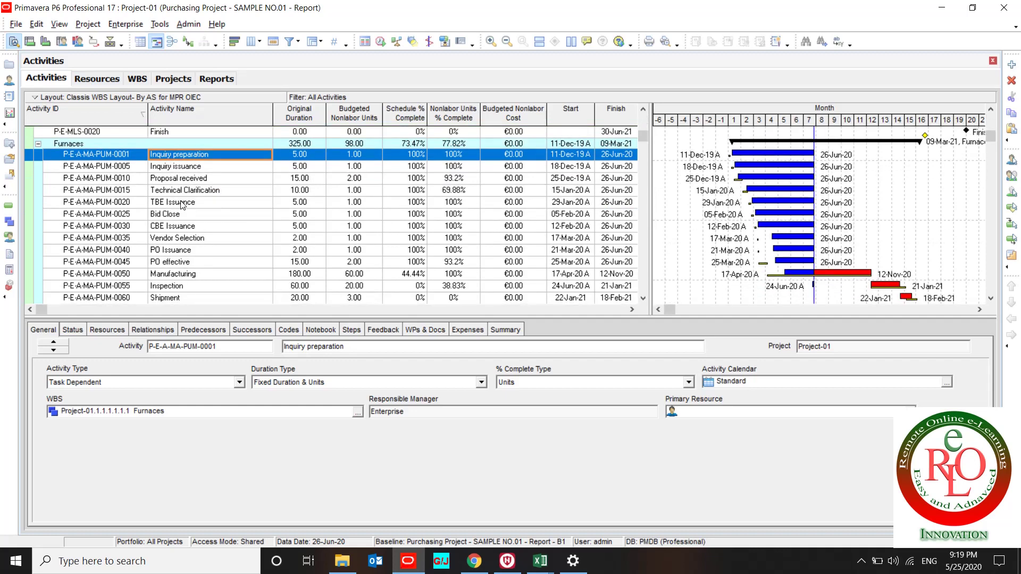
scroll(181, 200, up, 5)
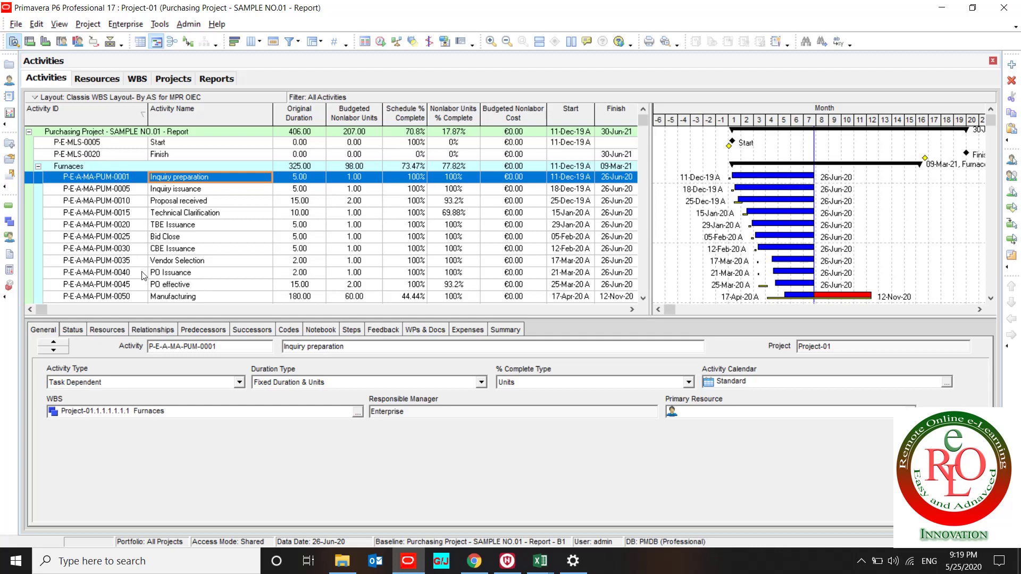
- Switch to Resources and view resource B's units and prices, then its type and currency details
click(9, 83)
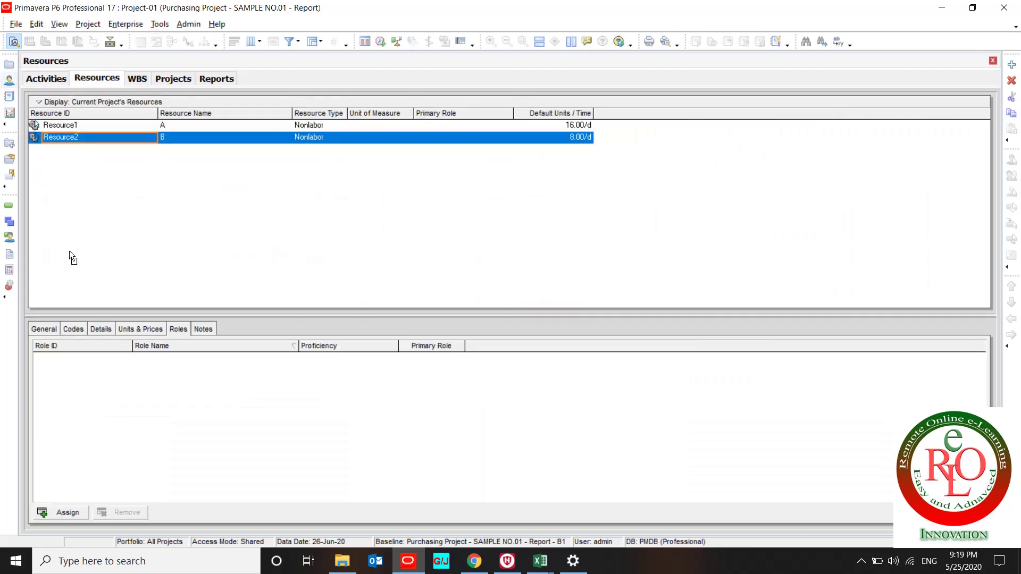
click(123, 330)
click(101, 330)
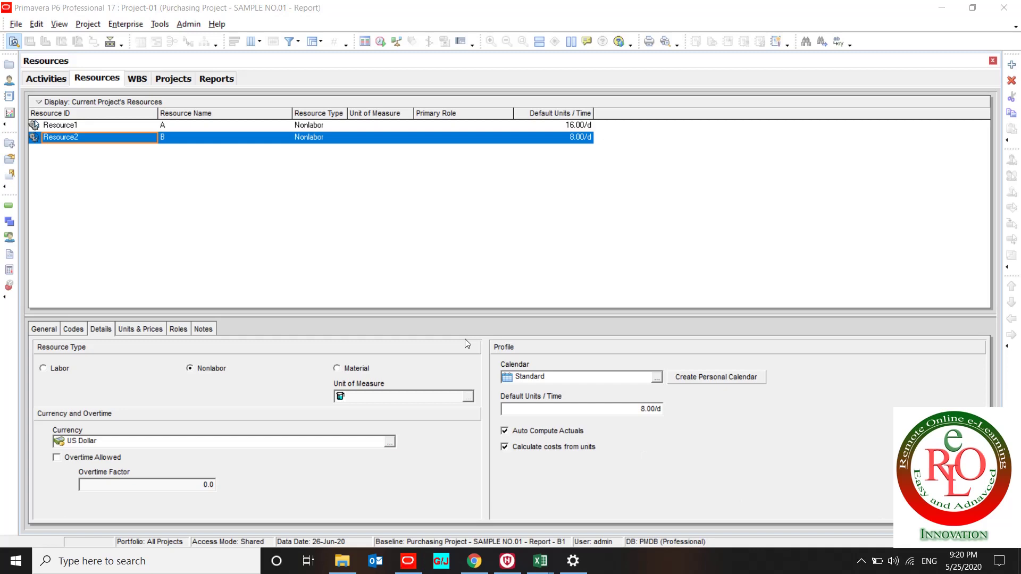
click(187, 231)
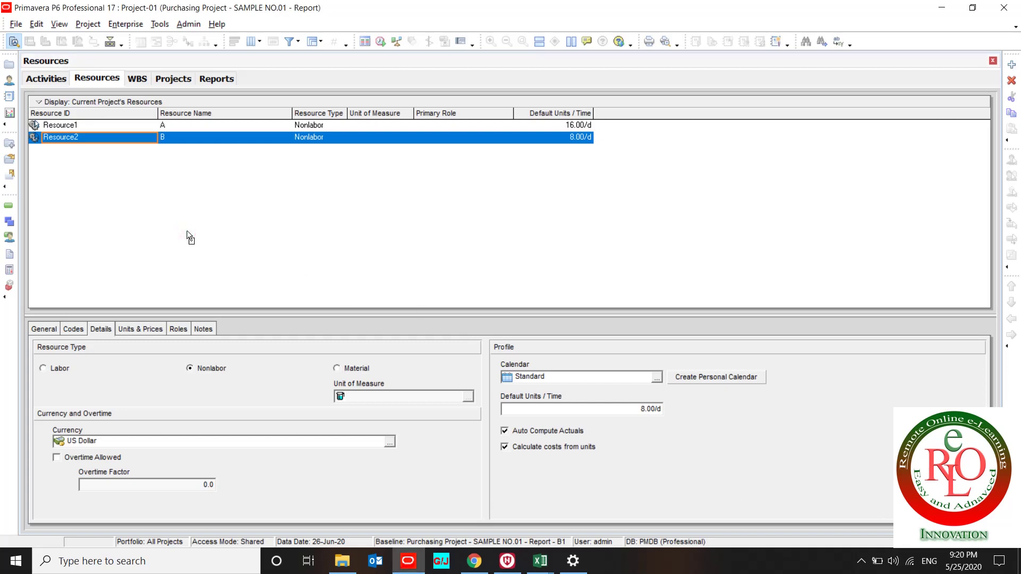
- Add a new resource with all resources shown, giving it ID R, listed under Resource2
click(1012, 65)
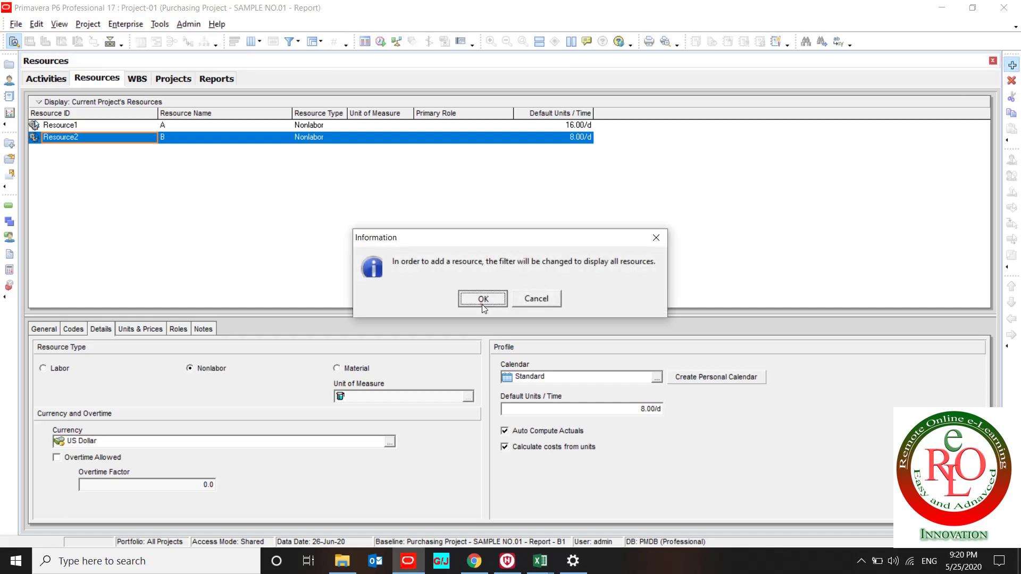
click(483, 300)
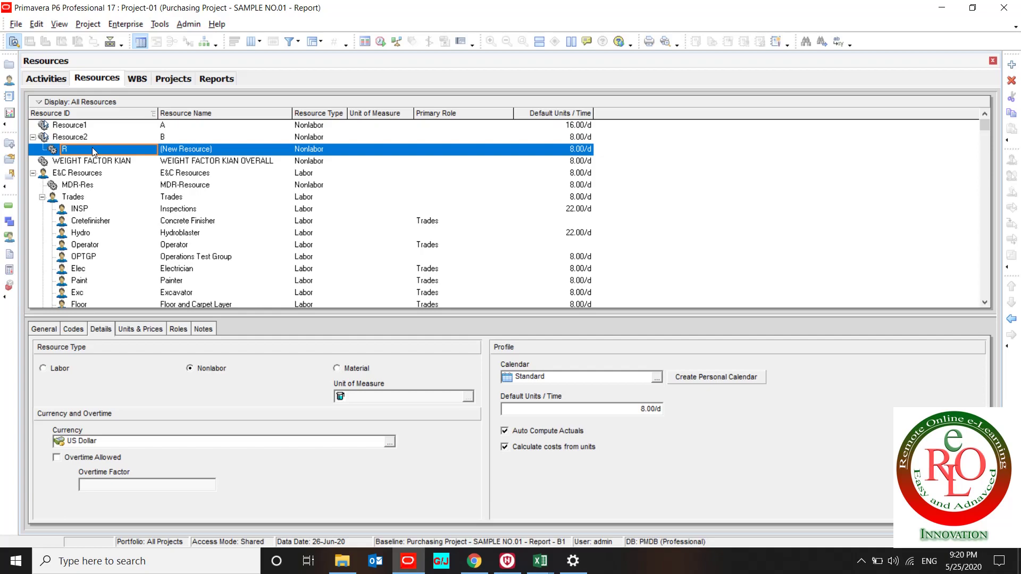
click(74, 137)
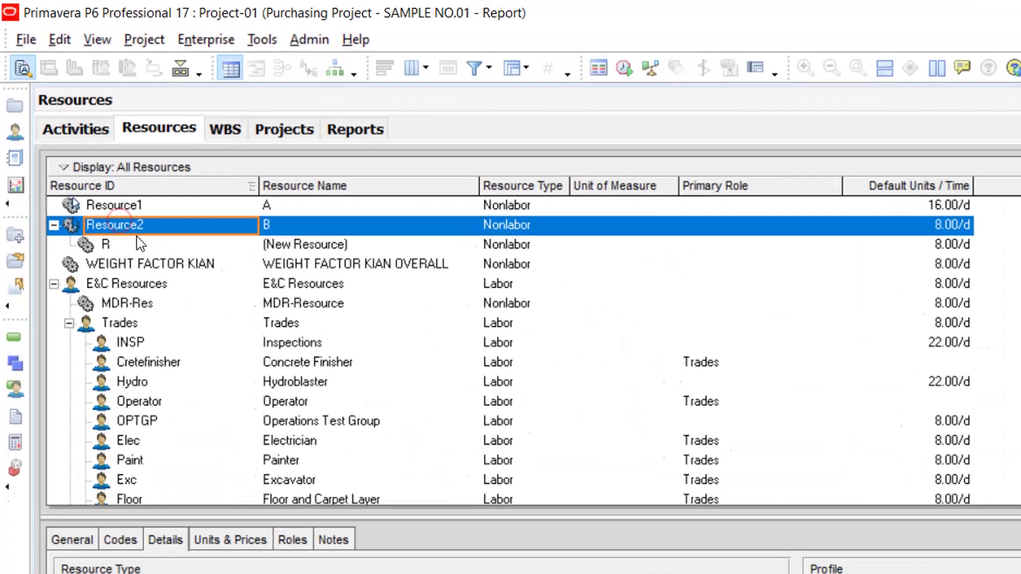
click(138, 244)
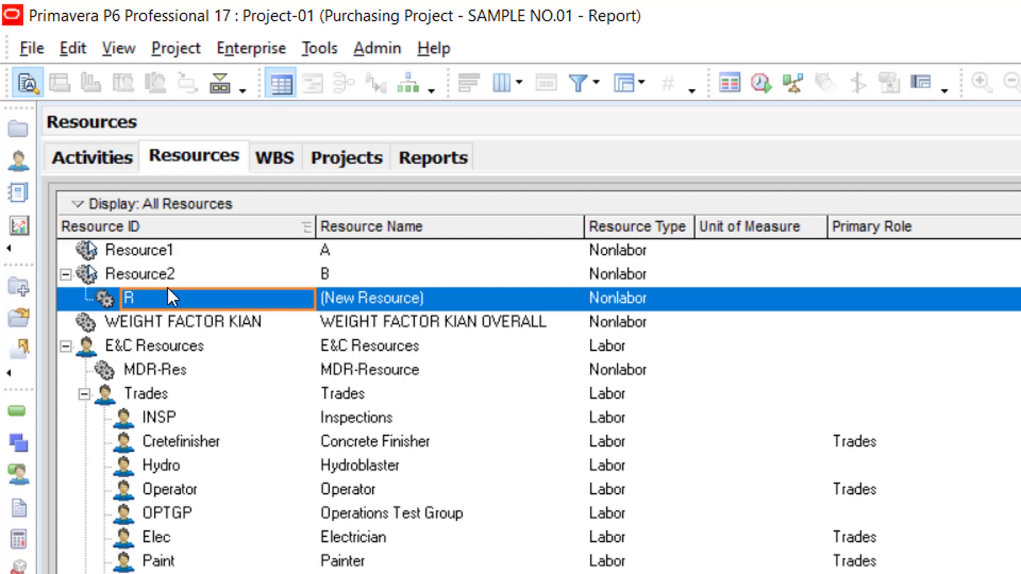
- Move resource R up the hierarchy with Ctrl+Up so it sits under Resource1
key(ctrl+Up)
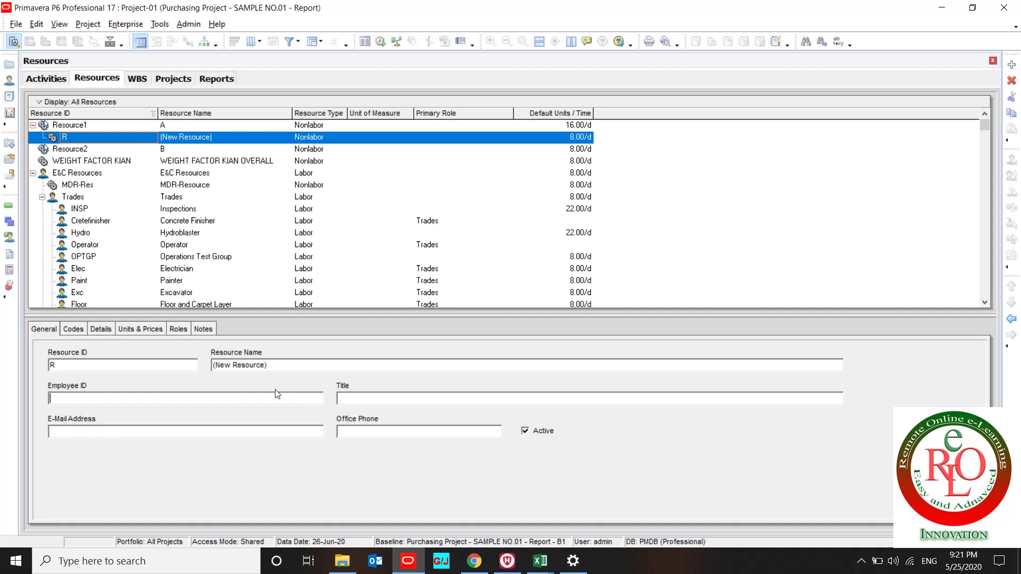
- Browse Contractor codes B–E for resource R, close without assigning, and return to Details
click(73, 330)
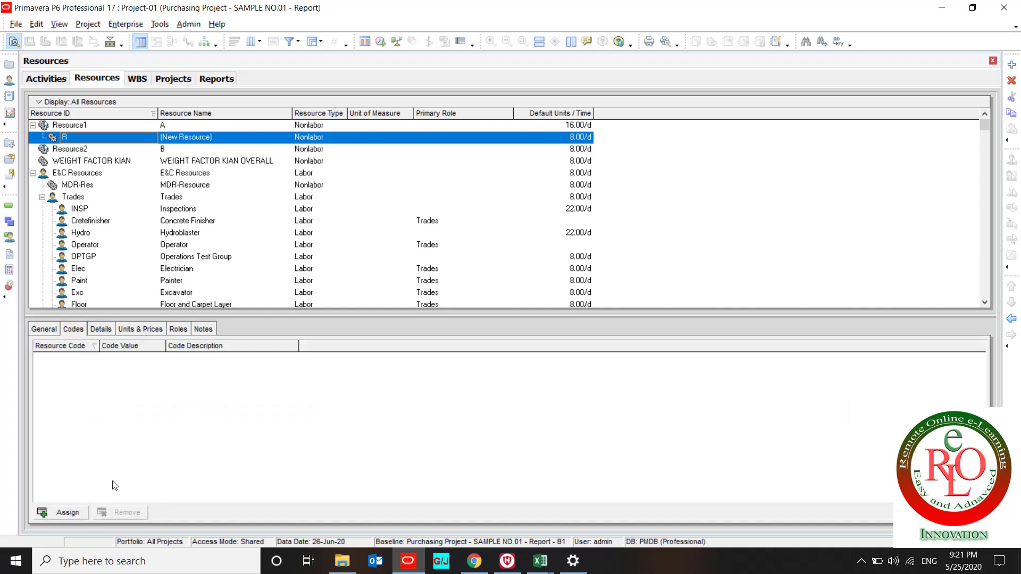
click(56, 513)
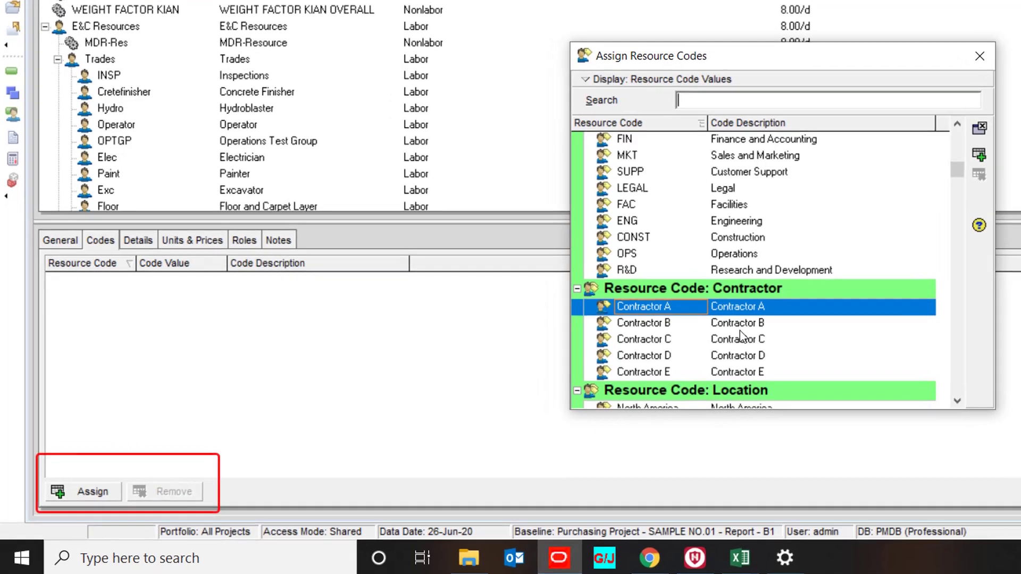
click(539, 386)
click(739, 340)
click(740, 370)
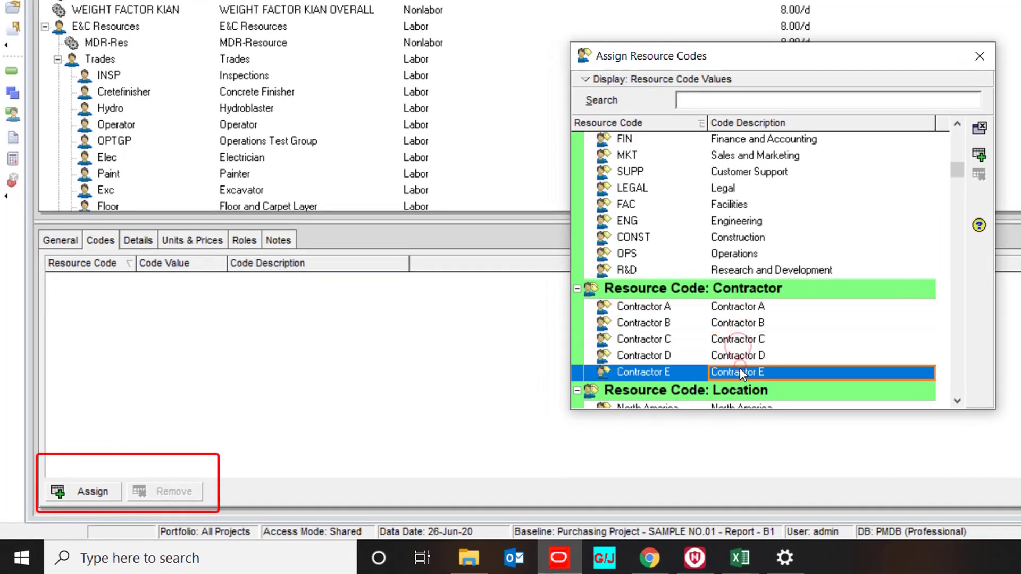
click(734, 356)
scroll(736, 362, up, 1)
scroll(735, 361, down, 8)
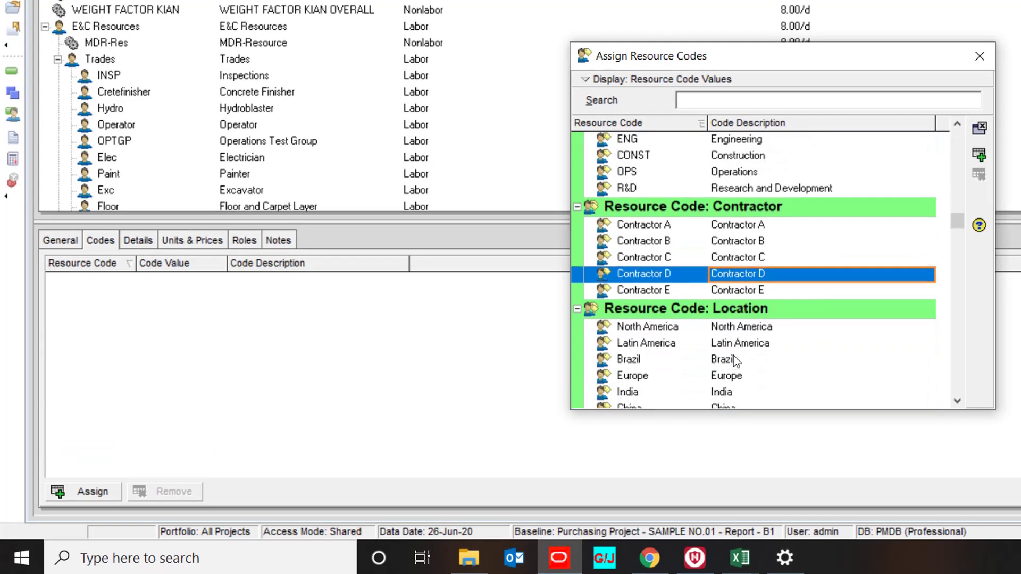
scroll(735, 362, up, 8)
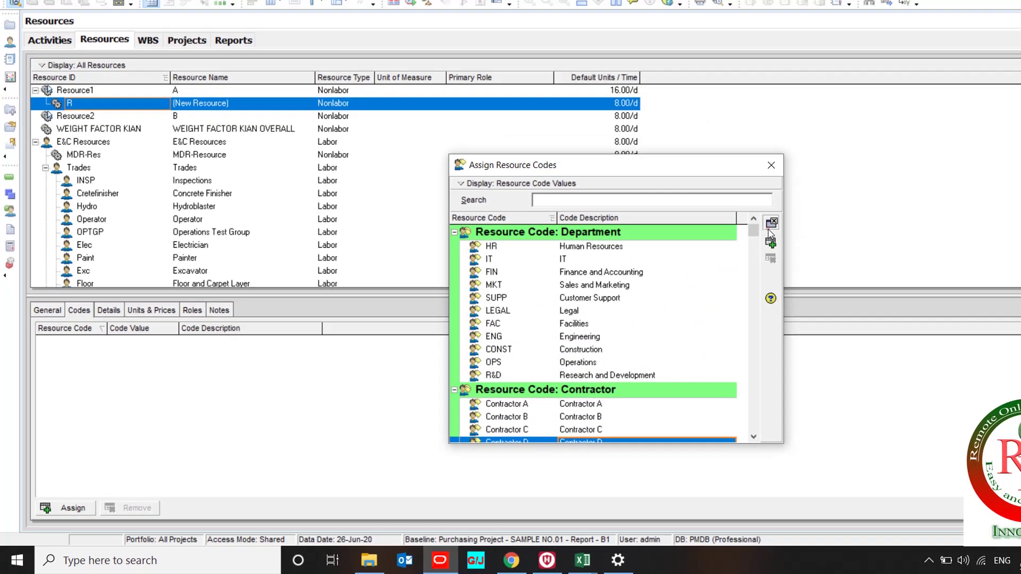
click(770, 225)
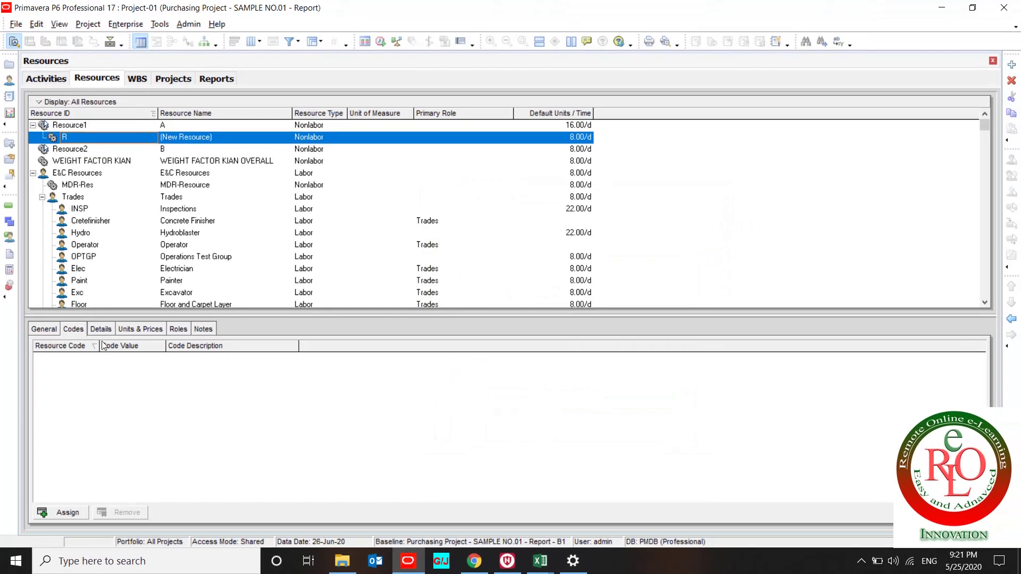
click(99, 329)
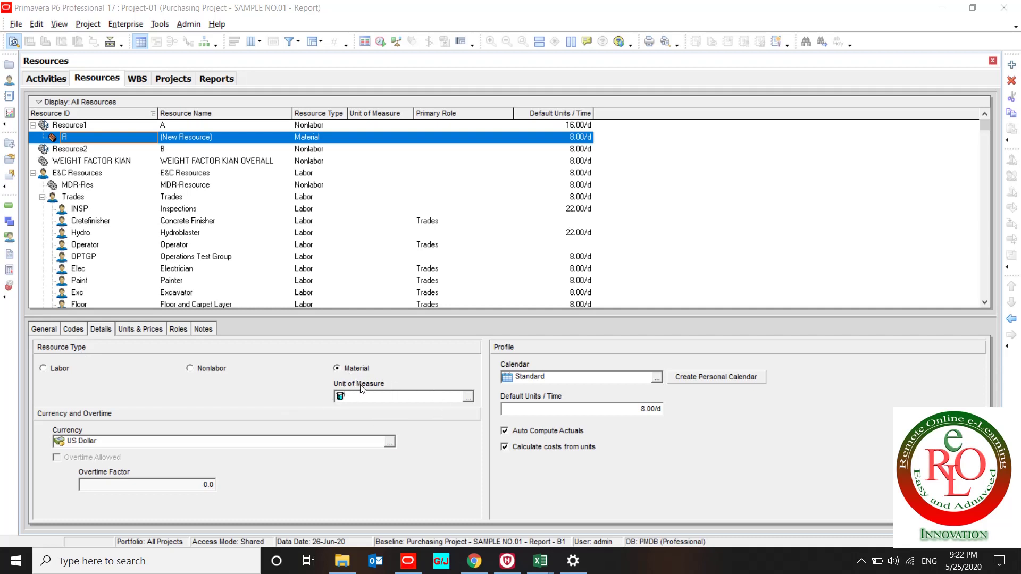
- Open resource R's Unit of Measure list showing Each, Tons, $, Lump Sum and more
click(469, 403)
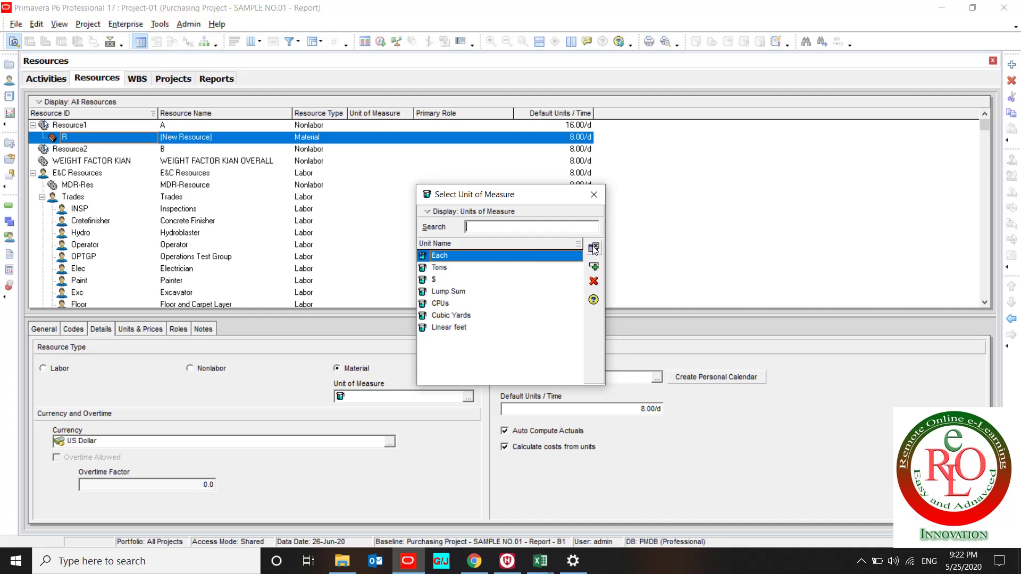
click(593, 247)
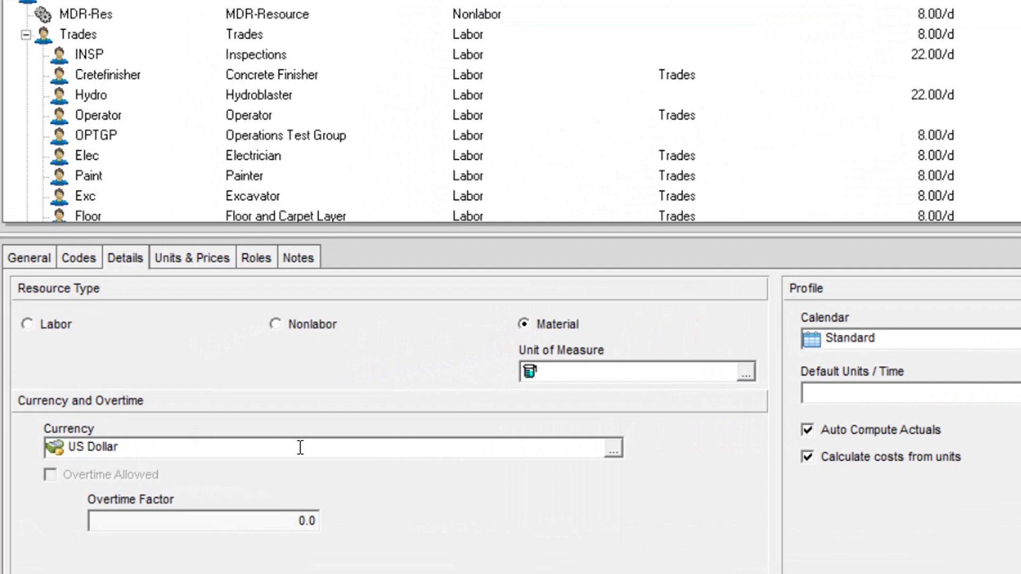
click(612, 450)
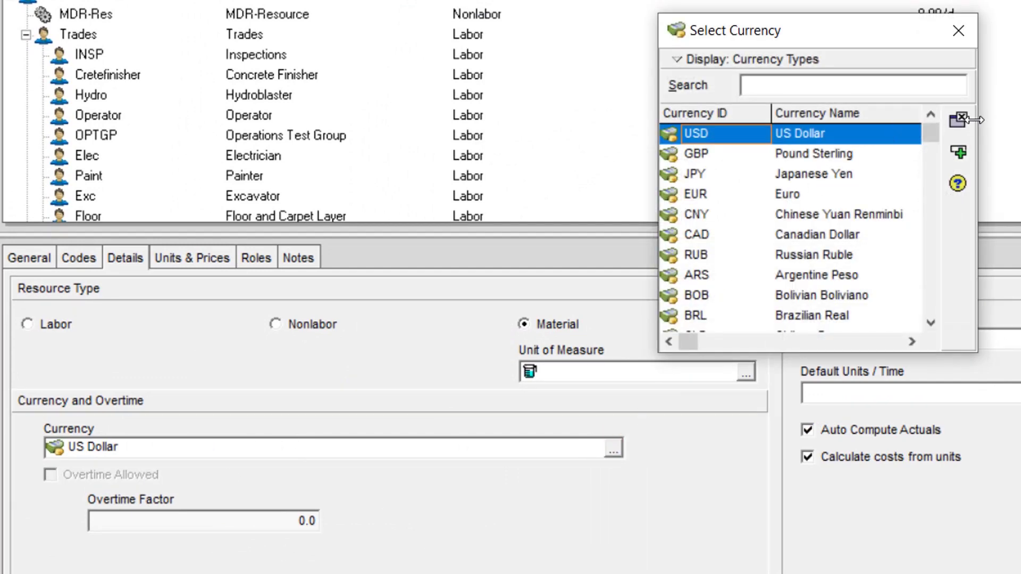
click(968, 125)
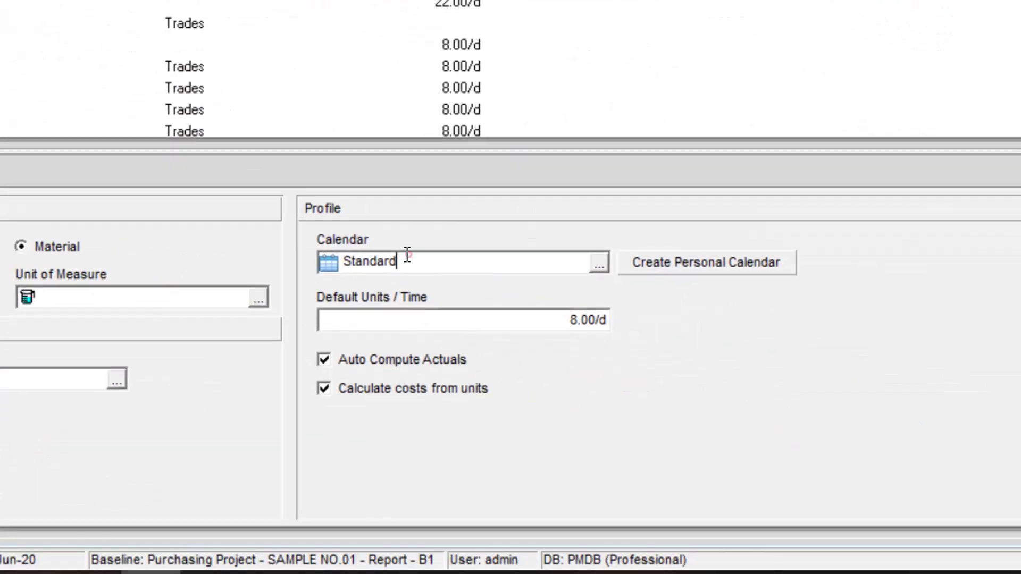
double_click(883, 335)
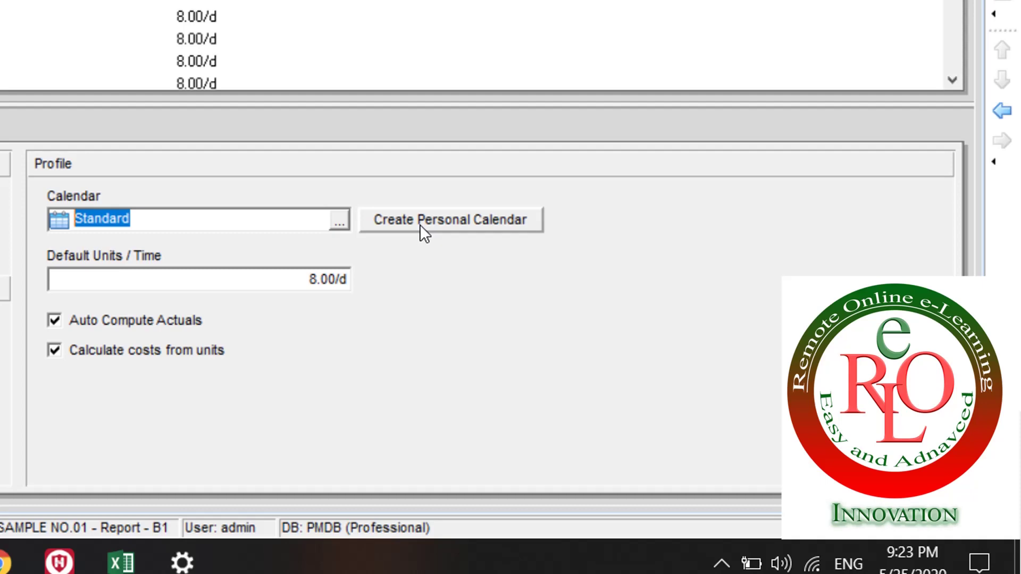
click(195, 279)
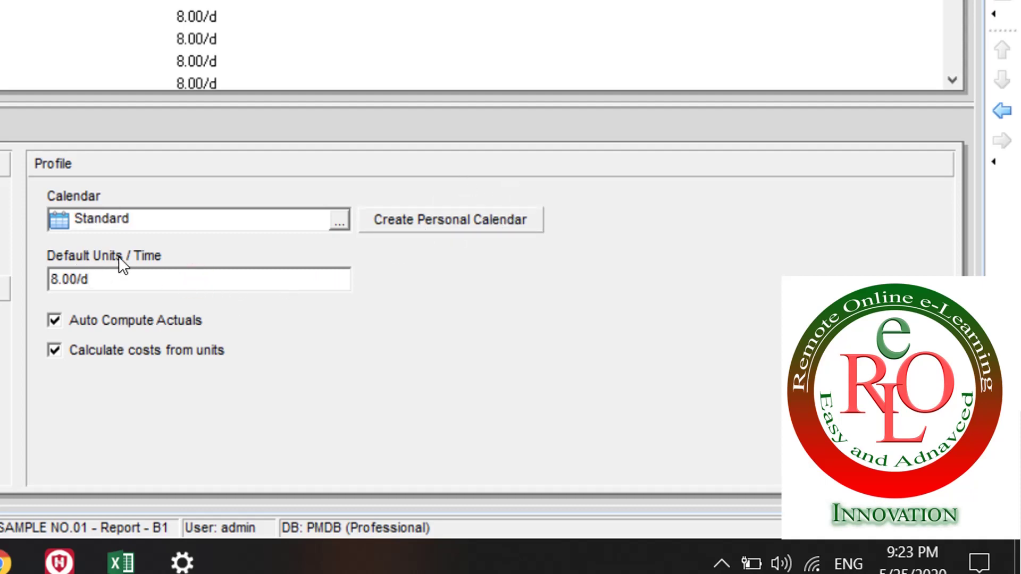
drag(117, 275, 12, 273)
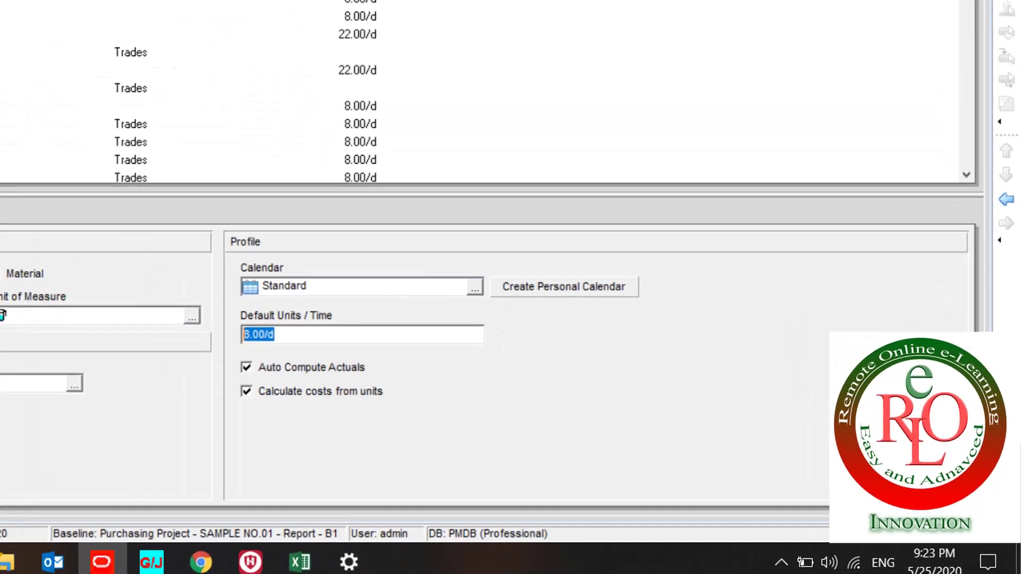
- Step through R's 8.00/d max units, 01-Jan-20 effective date, €0.00/unit standard rate and other price cells
click(137, 328)
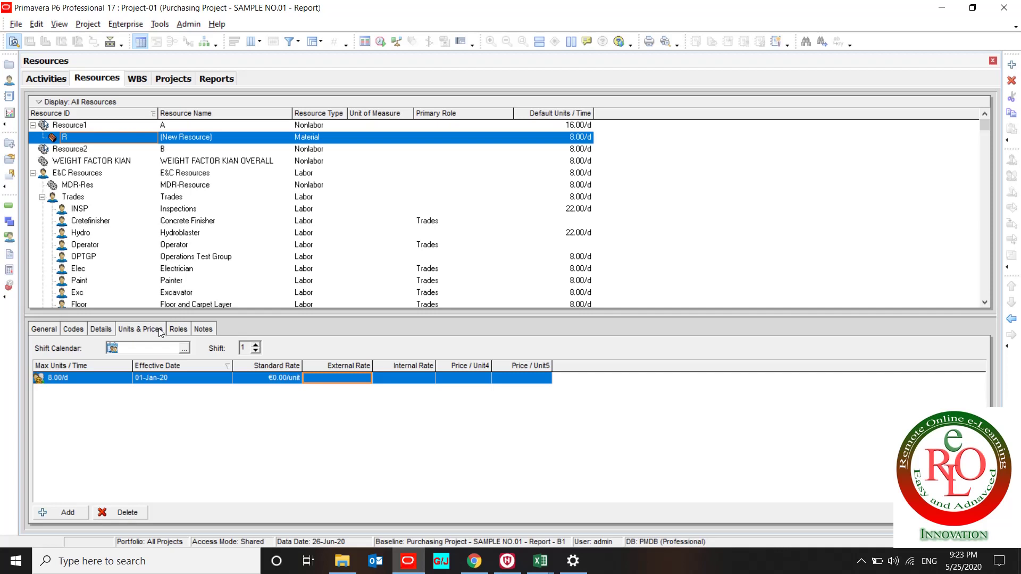
click(73, 379)
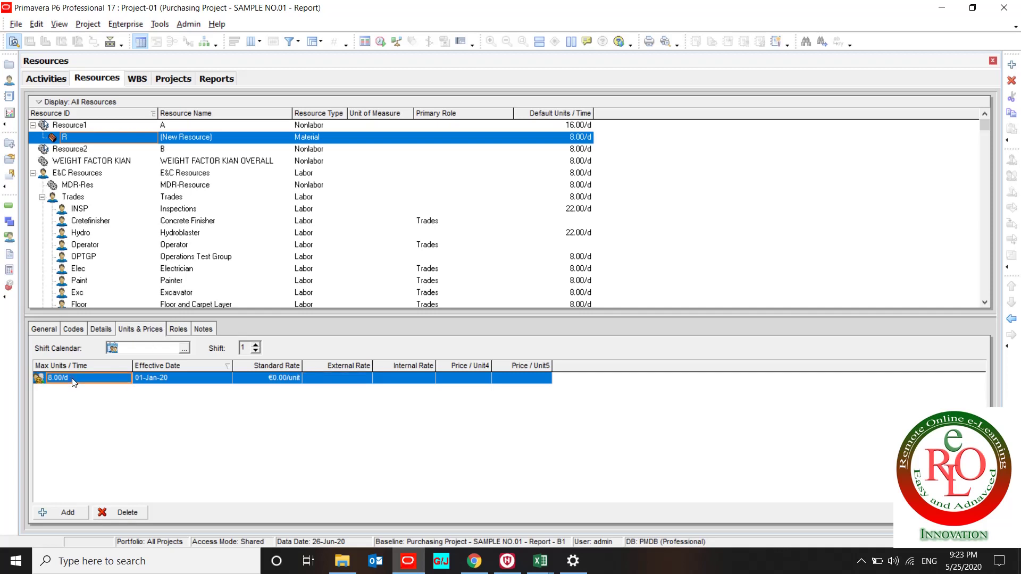
click(181, 382)
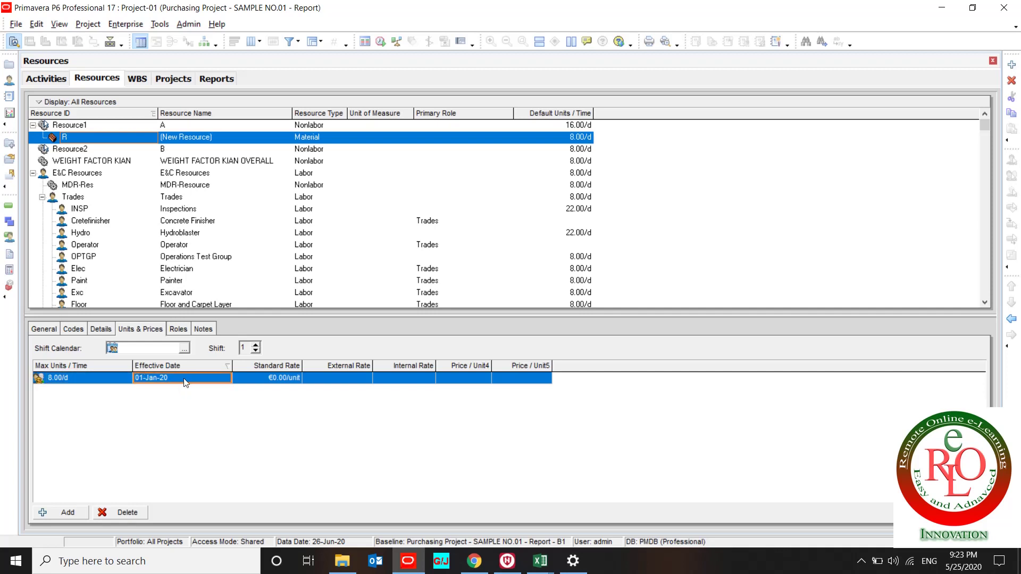
click(288, 378)
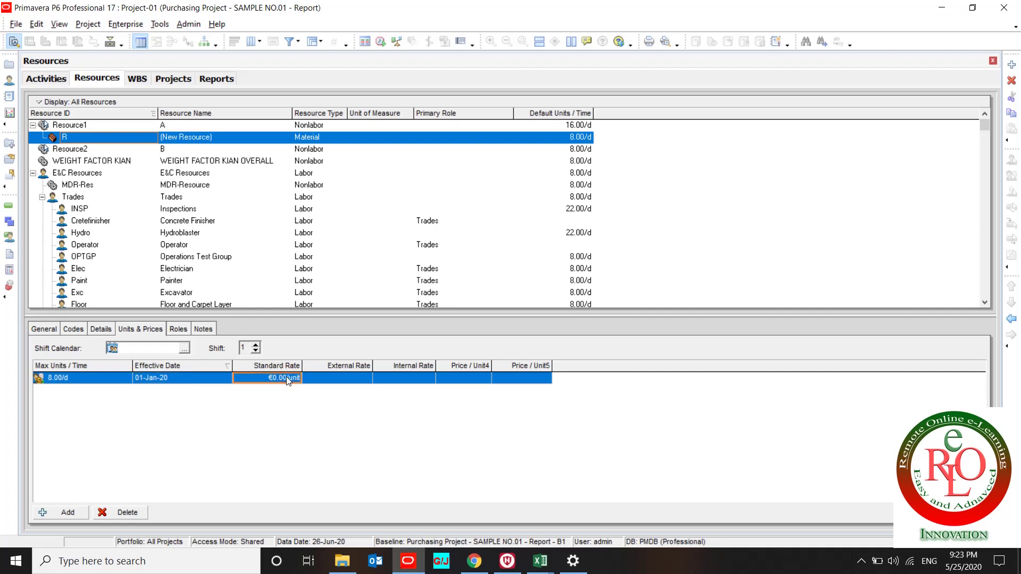
click(325, 378)
click(412, 380)
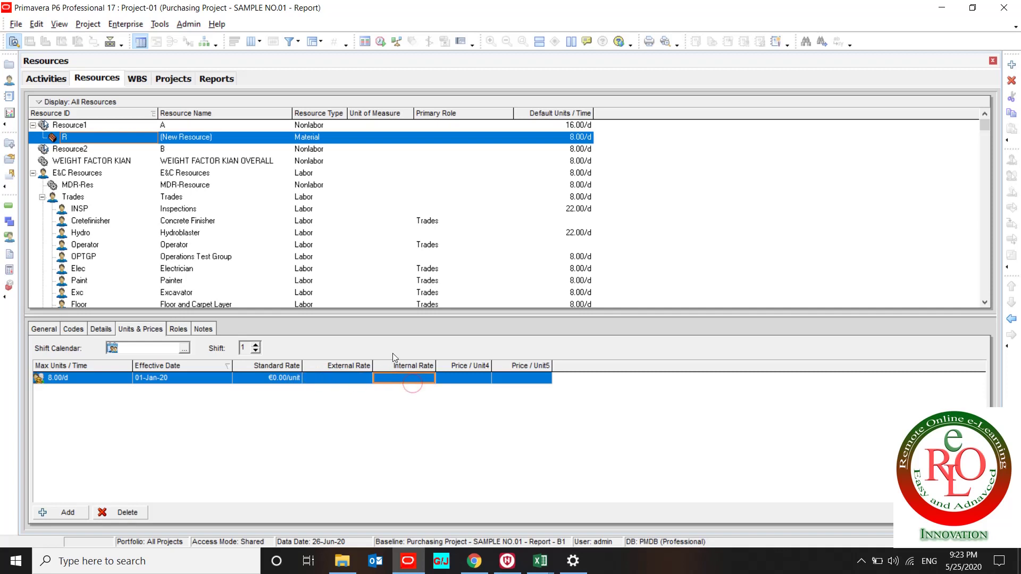
click(478, 379)
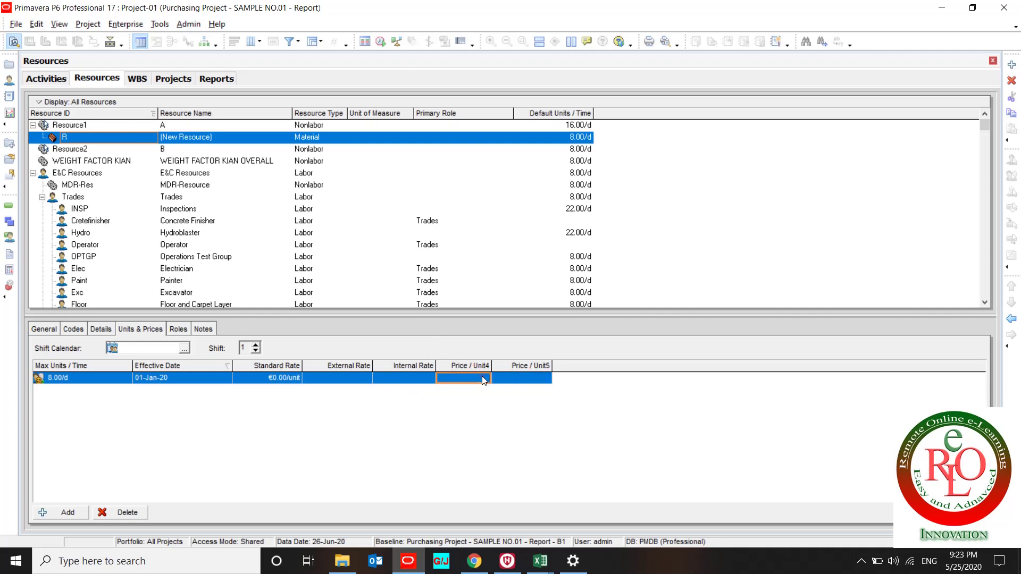
click(499, 379)
- After checking admin options, roles and codes, set resource R's type to Nonlabor
click(187, 25)
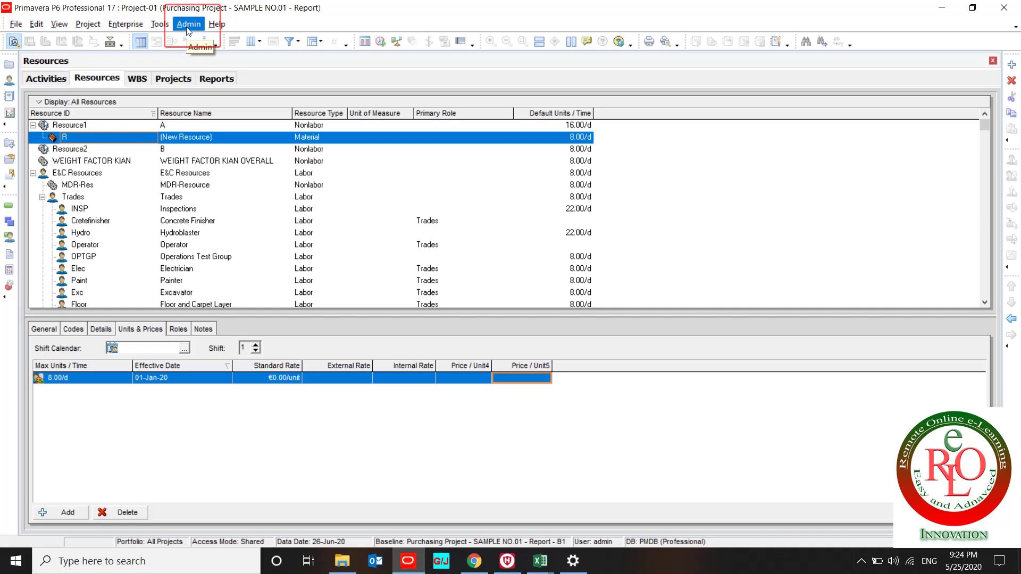
click(180, 331)
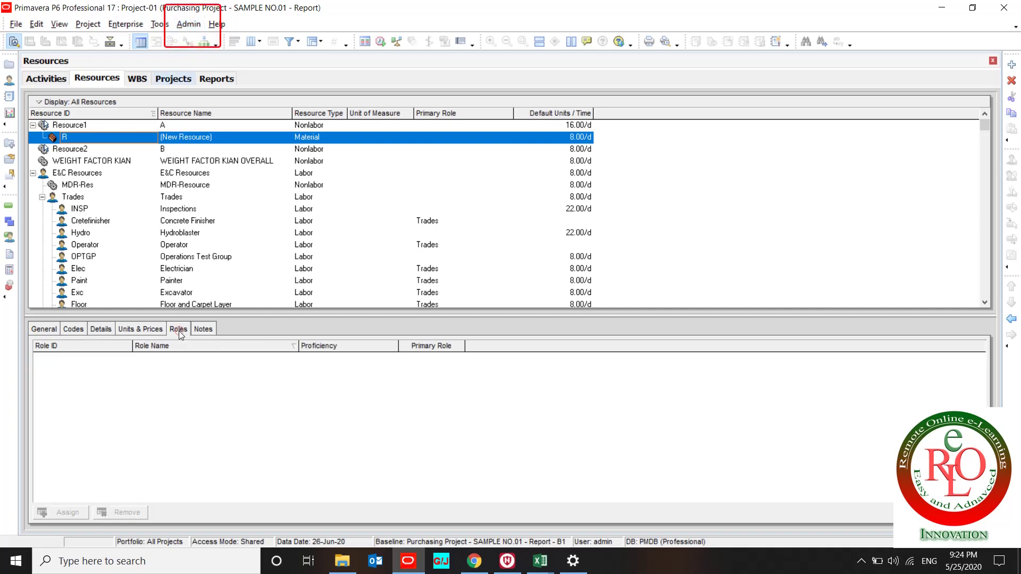
click(97, 439)
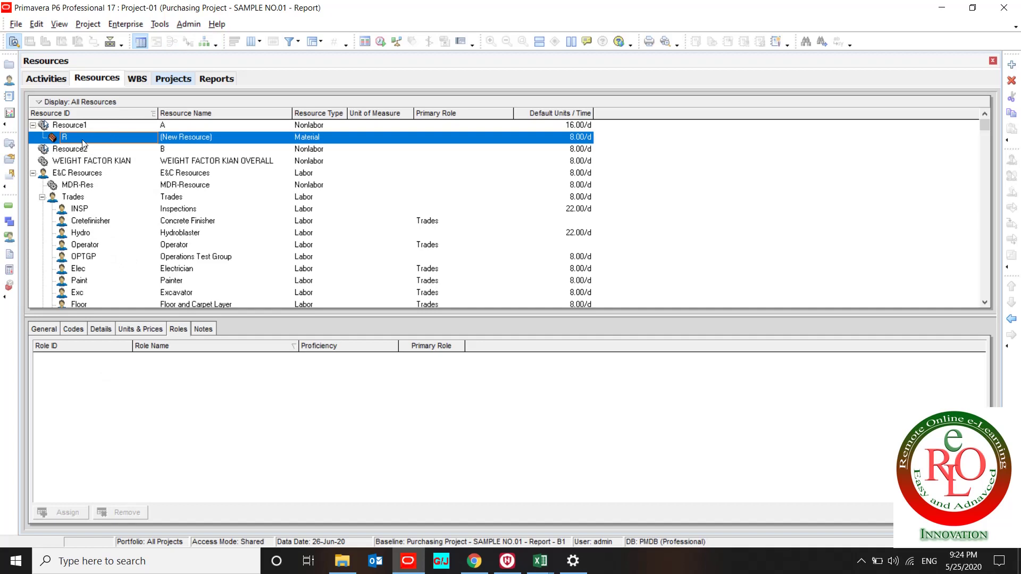
click(73, 330)
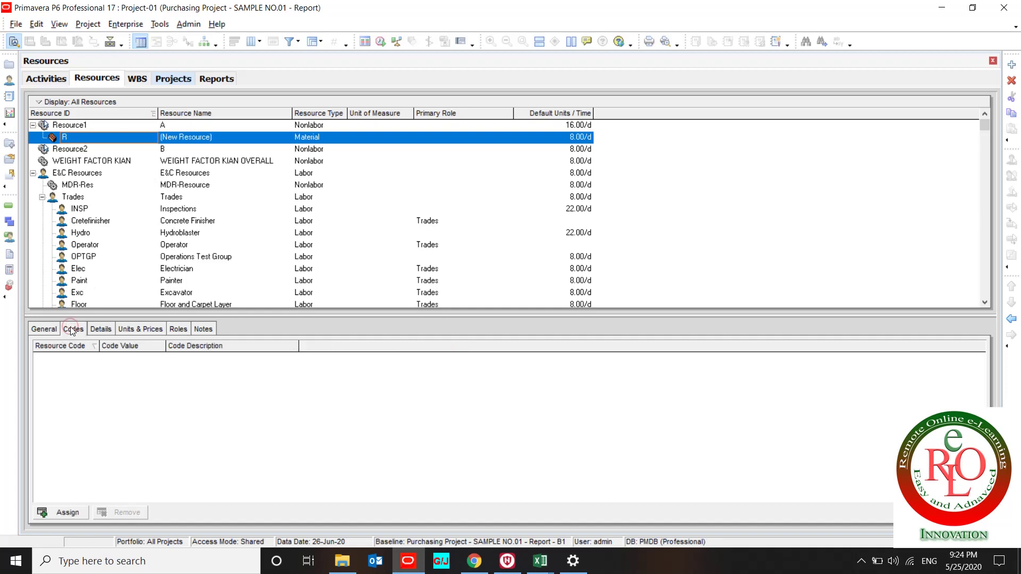
click(100, 330)
click(191, 369)
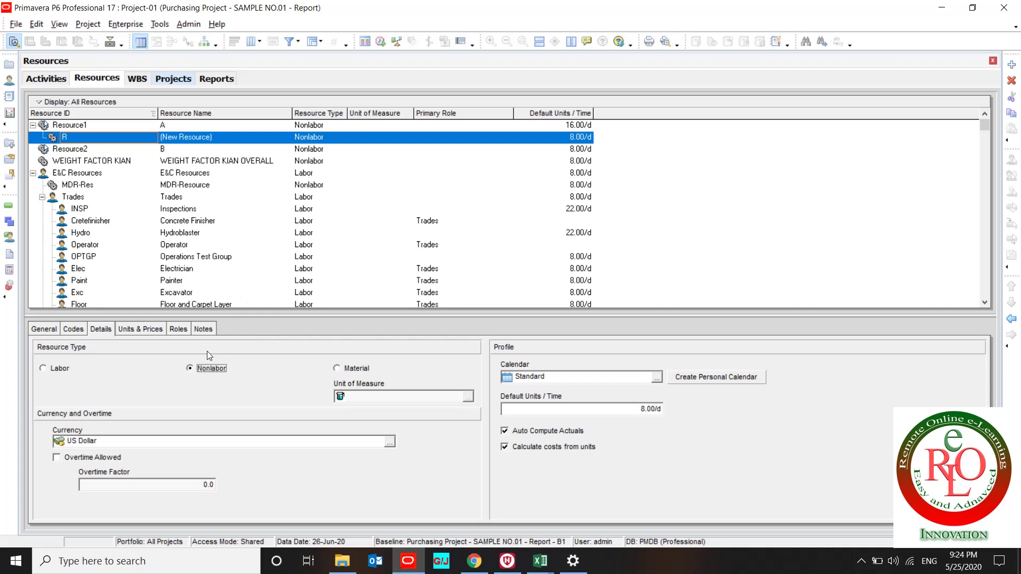
click(176, 330)
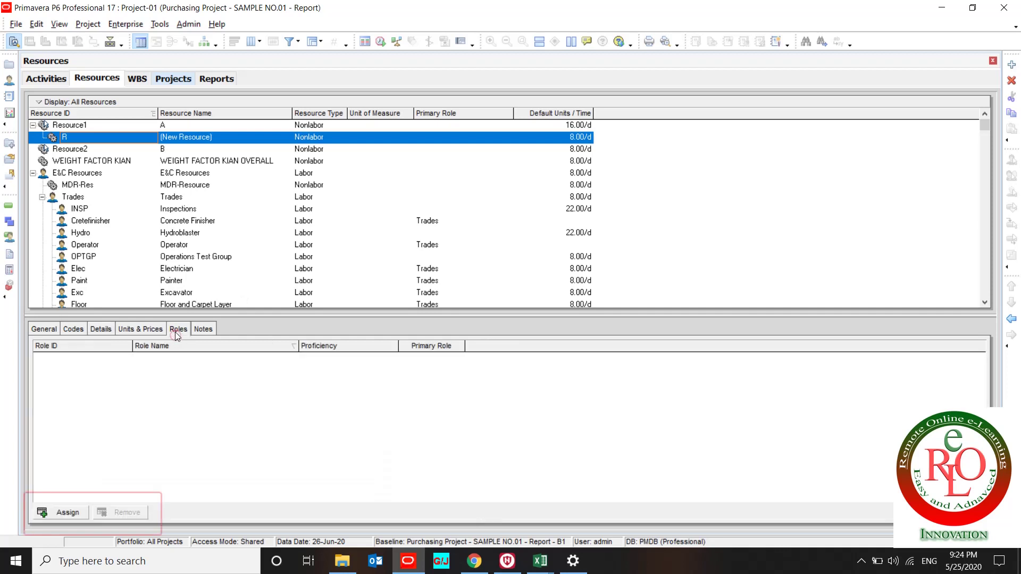
- Browse All Roles, including E&C.Civil/Structural and Electrical Engineer, then close without assigning
click(65, 512)
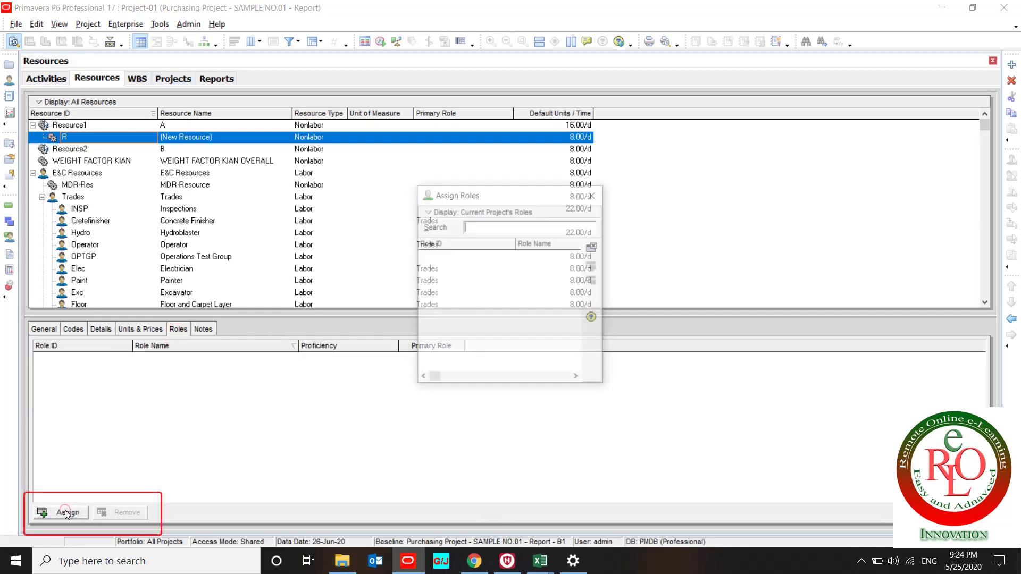
click(430, 213)
mouse_move(487, 279)
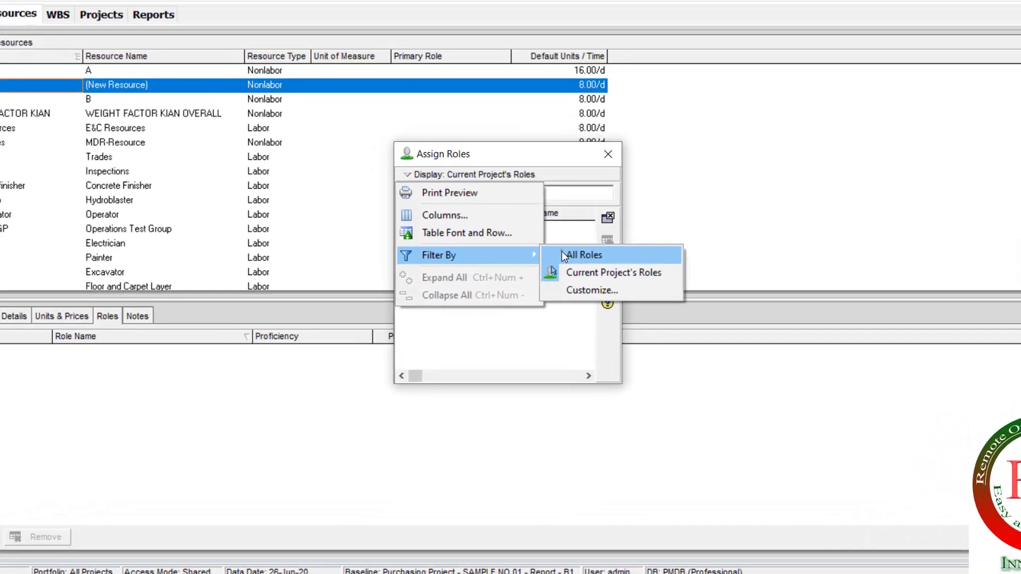
click(564, 257)
click(440, 277)
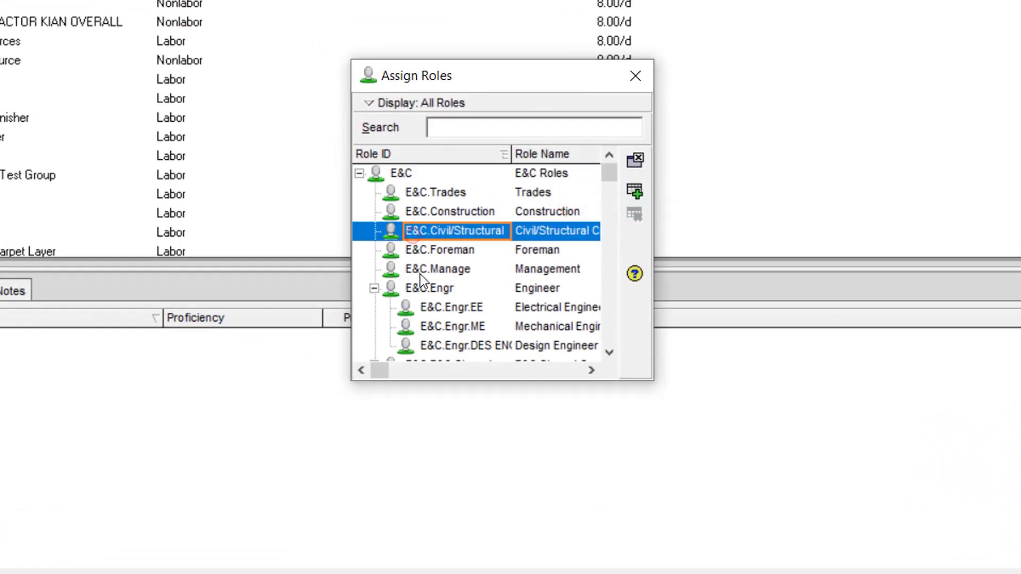
drag(646, 381, 834, 546)
click(554, 314)
scroll(553, 316, down, 6)
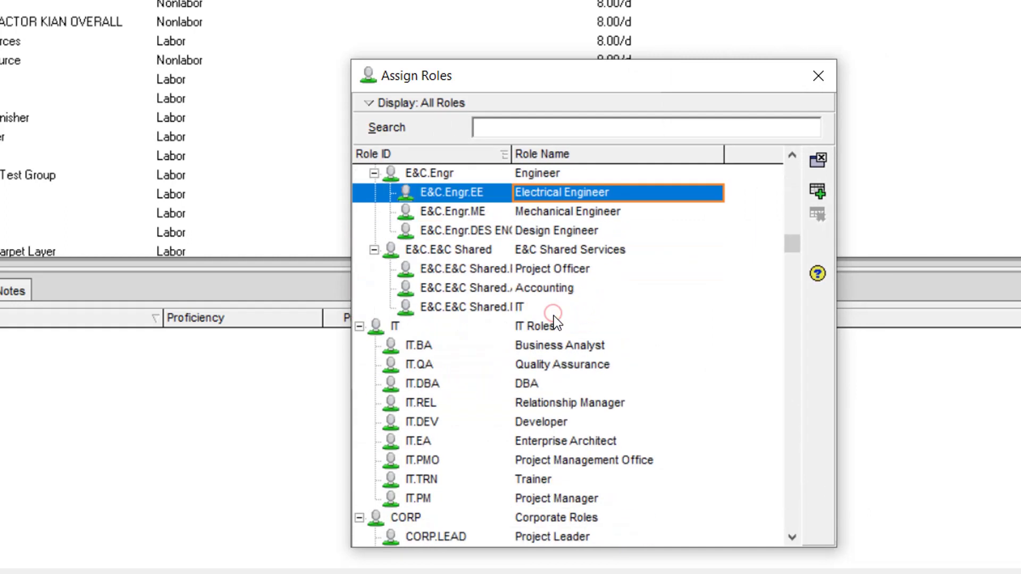
scroll(553, 318, down, 4)
scroll(561, 328, up, 8)
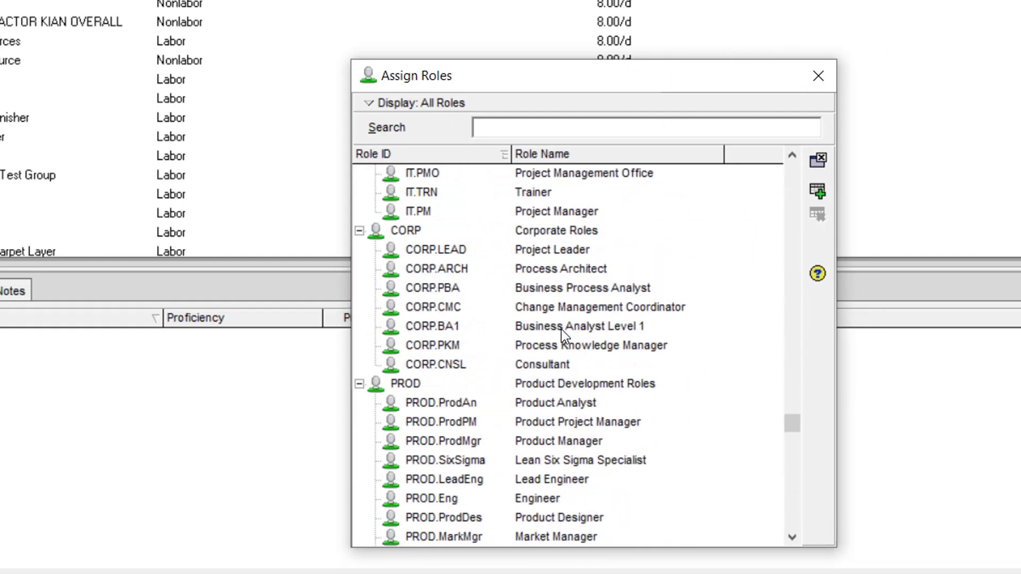
scroll(560, 329, up, 2)
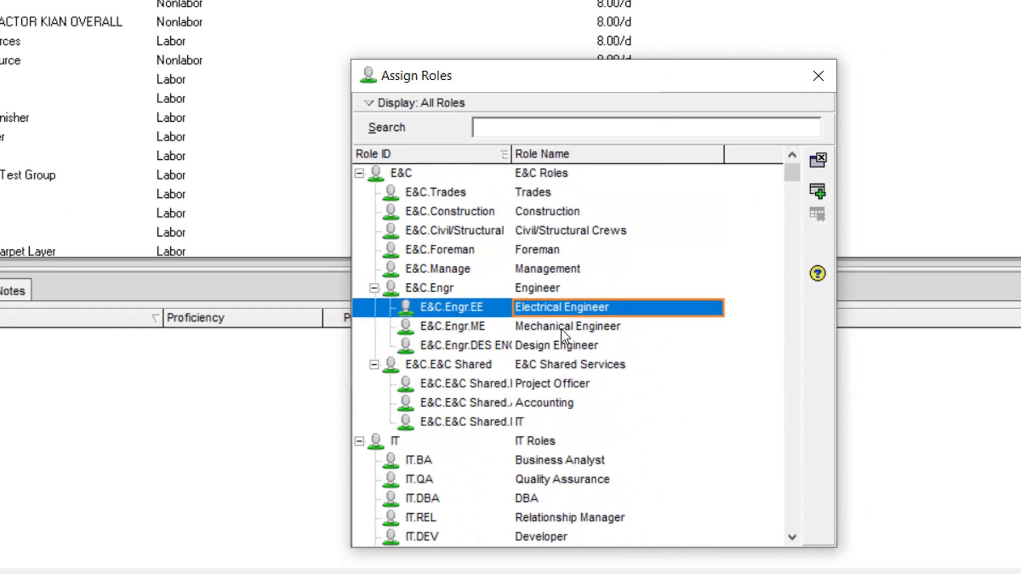
click(819, 161)
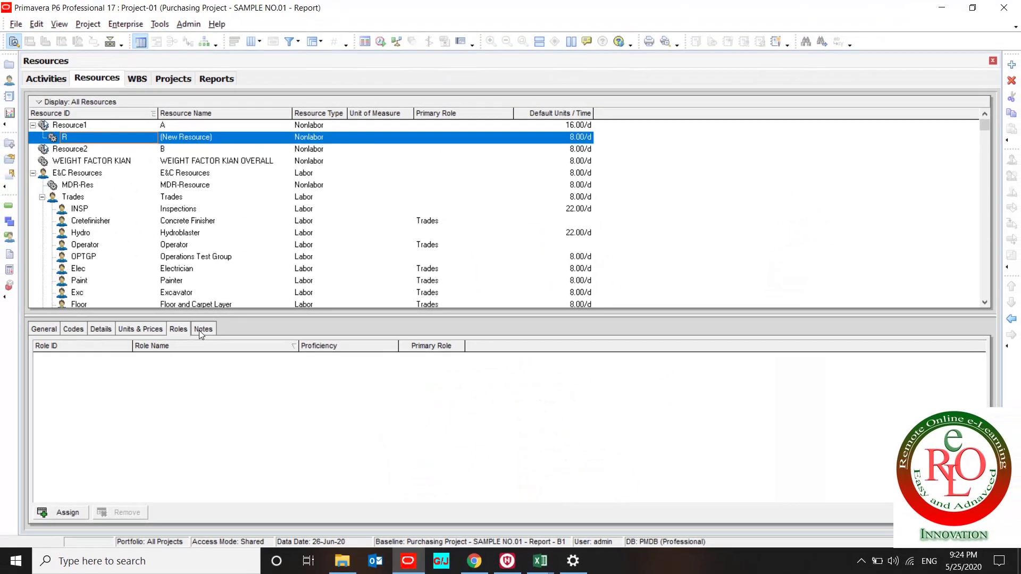
click(193, 328)
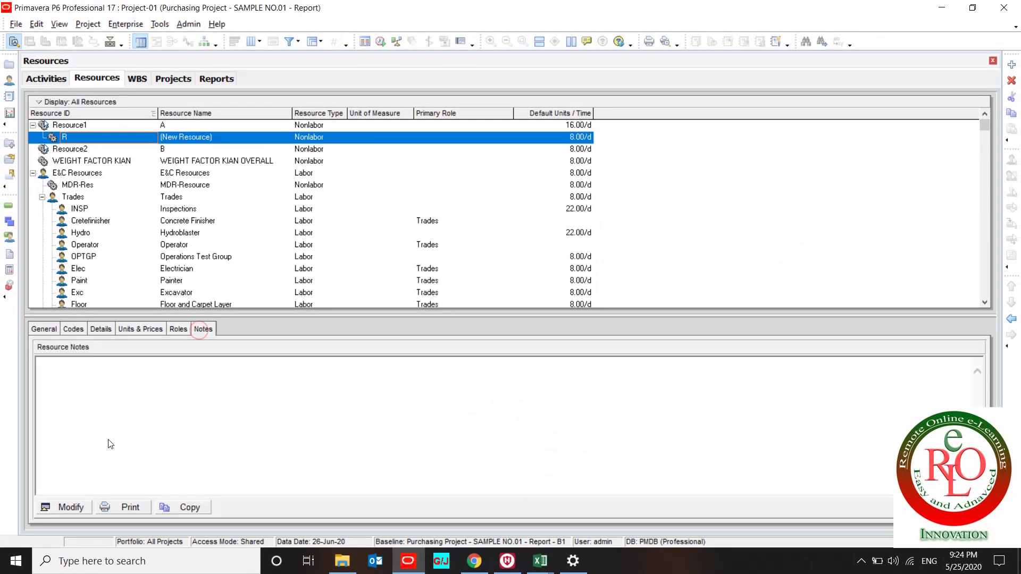
click(71, 508)
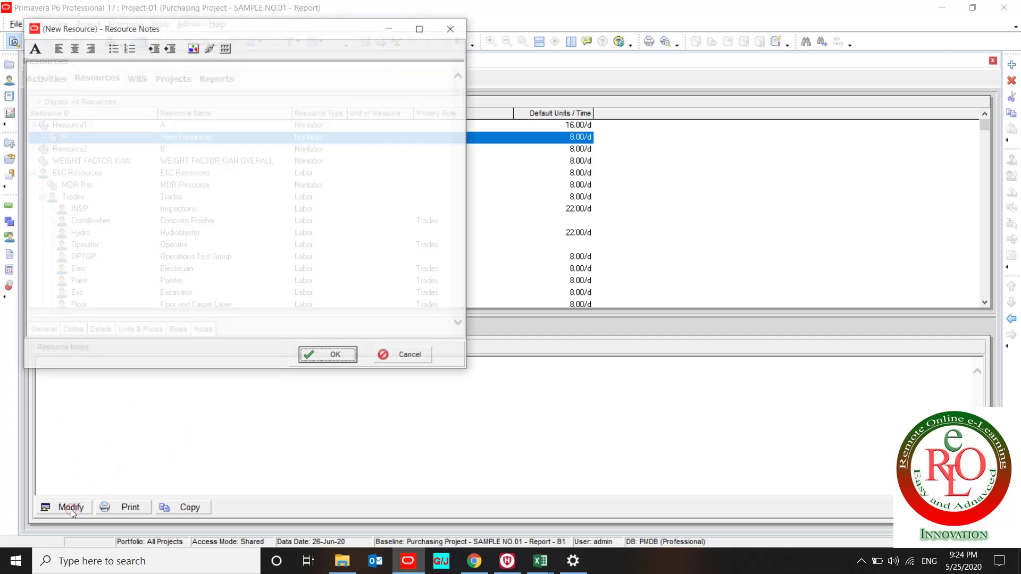
click(146, 163)
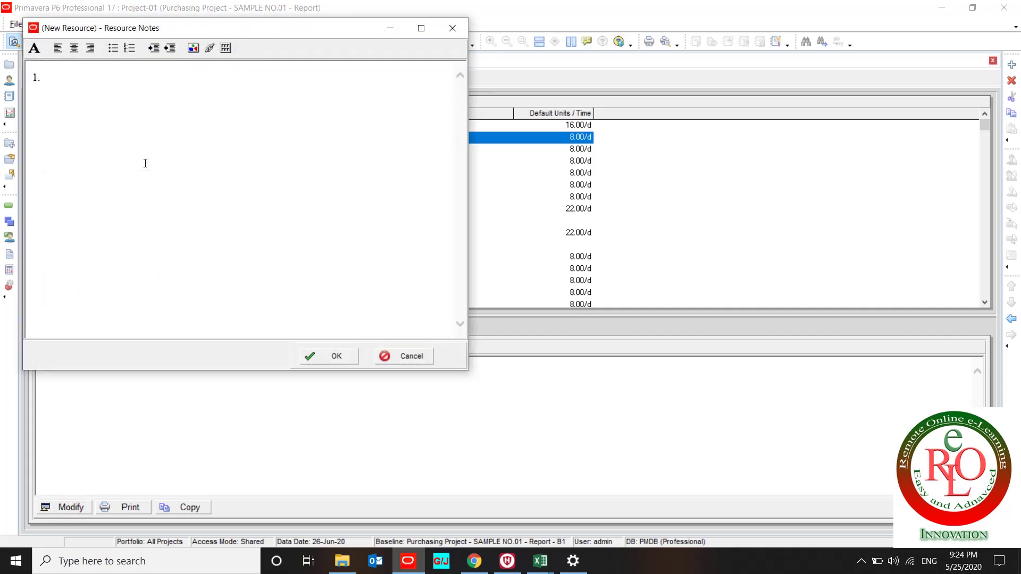
text(1. 2020)
text(-05-)
text(2)
text(5 - all resou)
text(rce l)
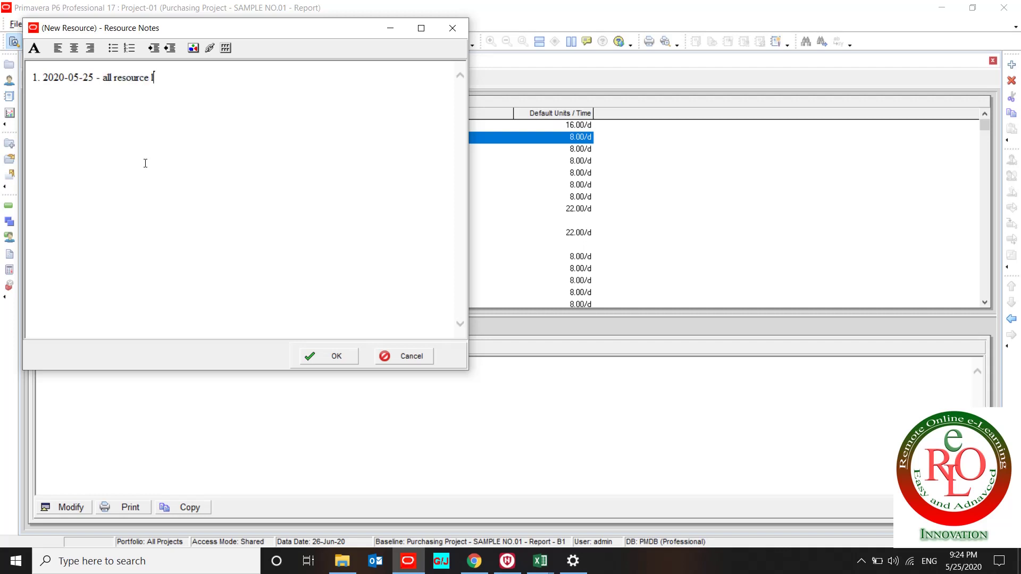
text(oaded)
click(329, 356)
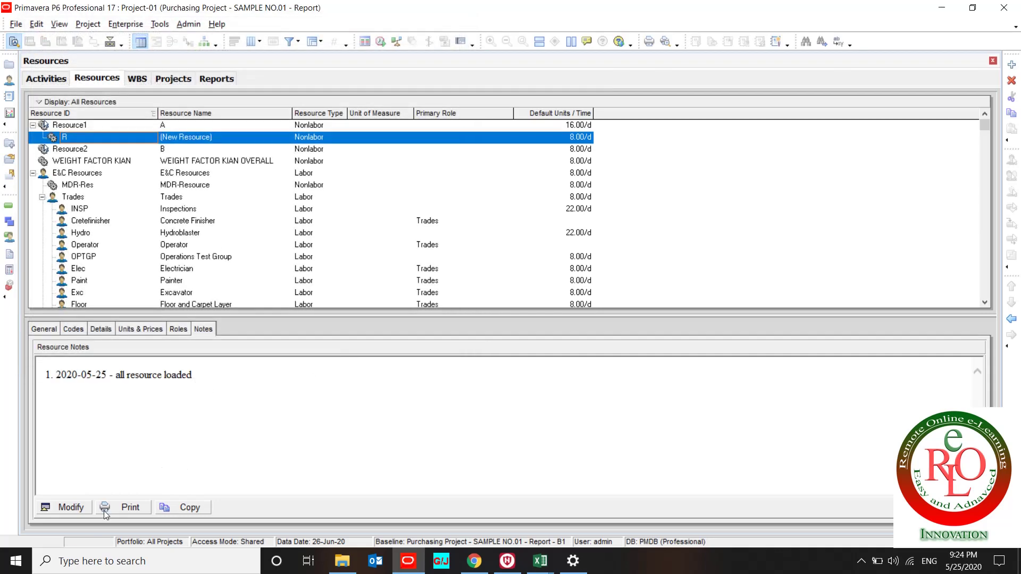
click(118, 508)
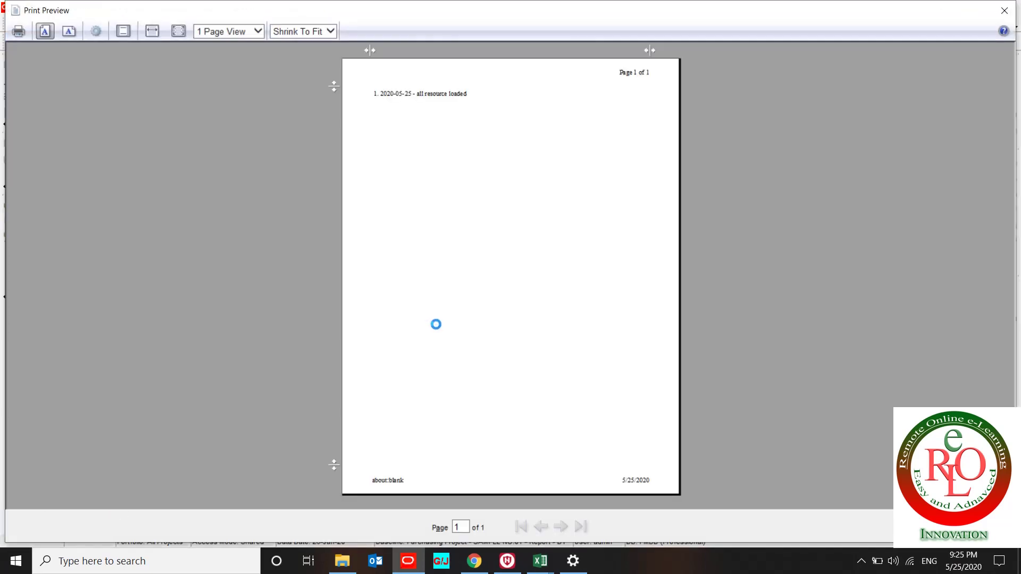
click(1005, 10)
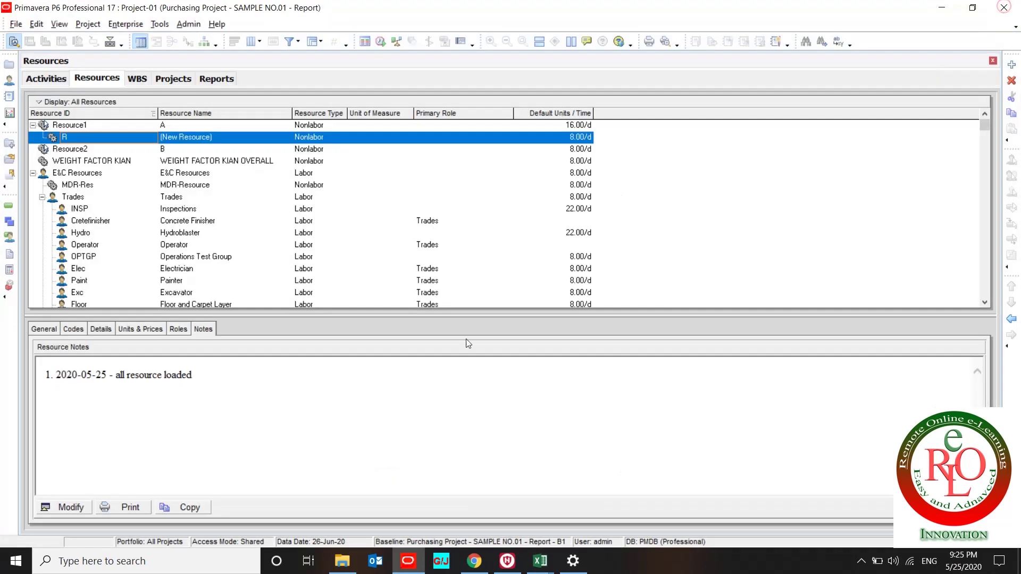
- Show resource R's units and prices and inspect its standard and external rate cells
click(309, 138)
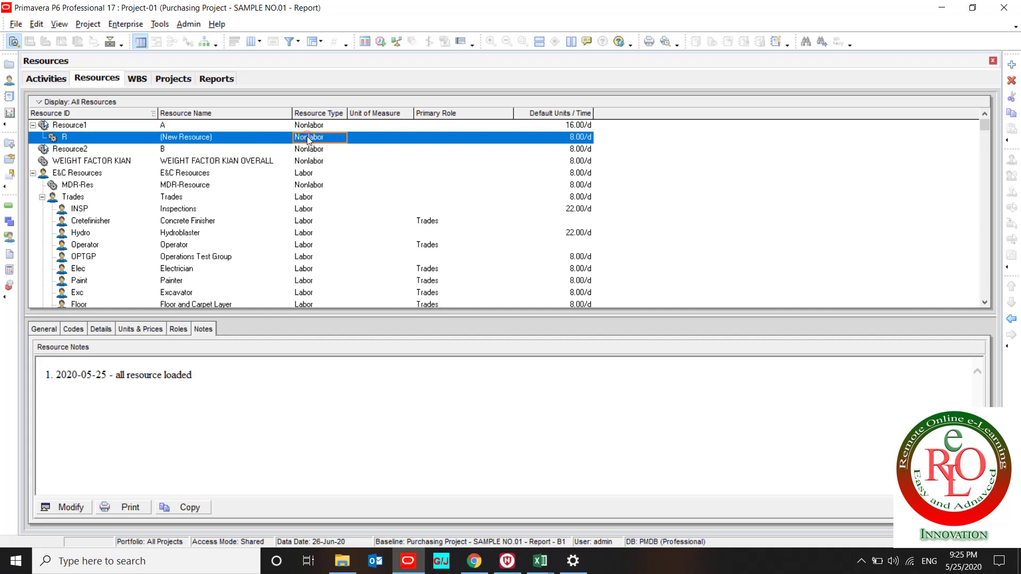
click(140, 330)
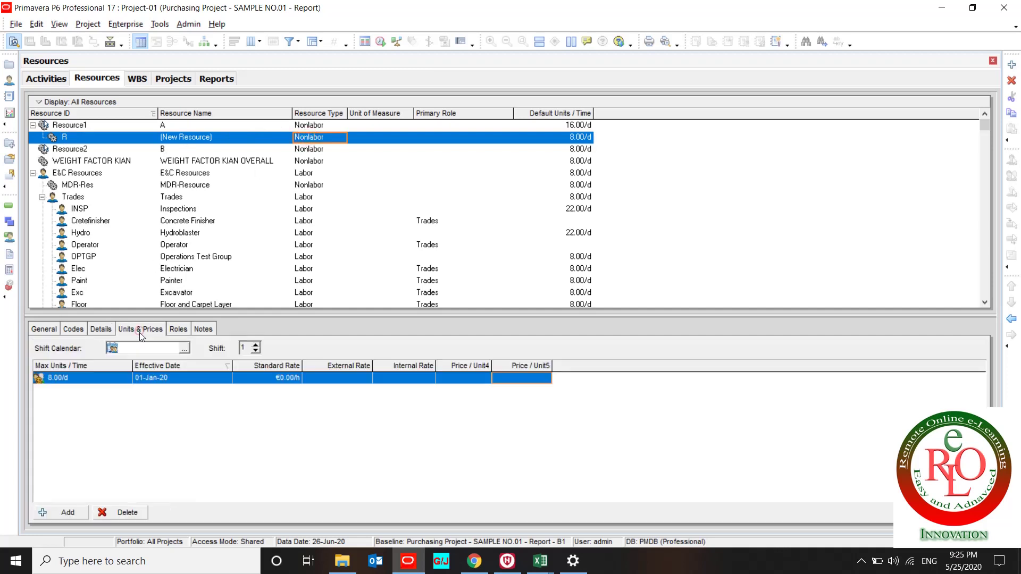
click(286, 382)
click(343, 380)
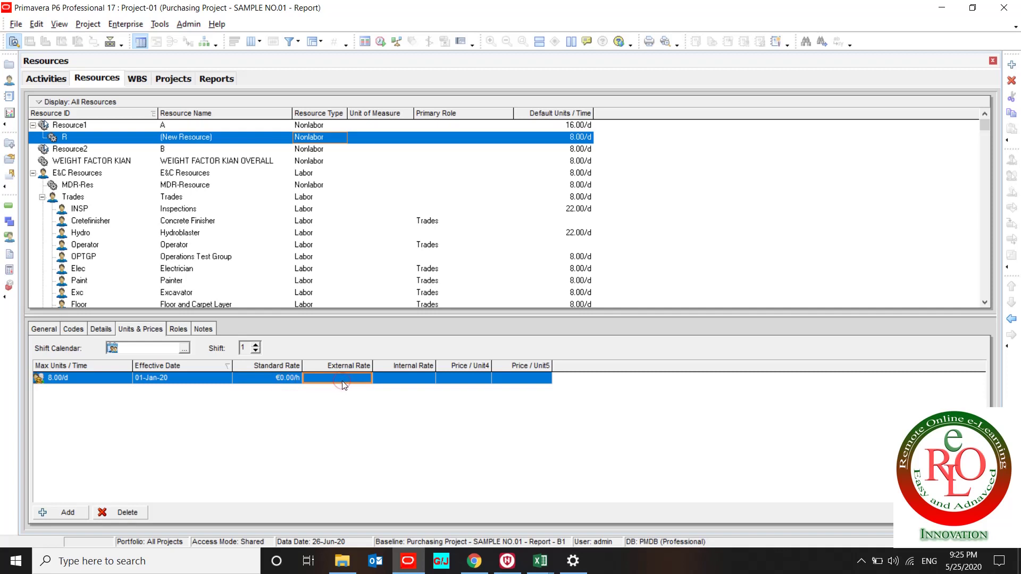
click(290, 382)
click(290, 382)
- Compare Resource1's and Resource2's rates, with Resource2 at 10.00/d from 01-Dec-13
click(89, 151)
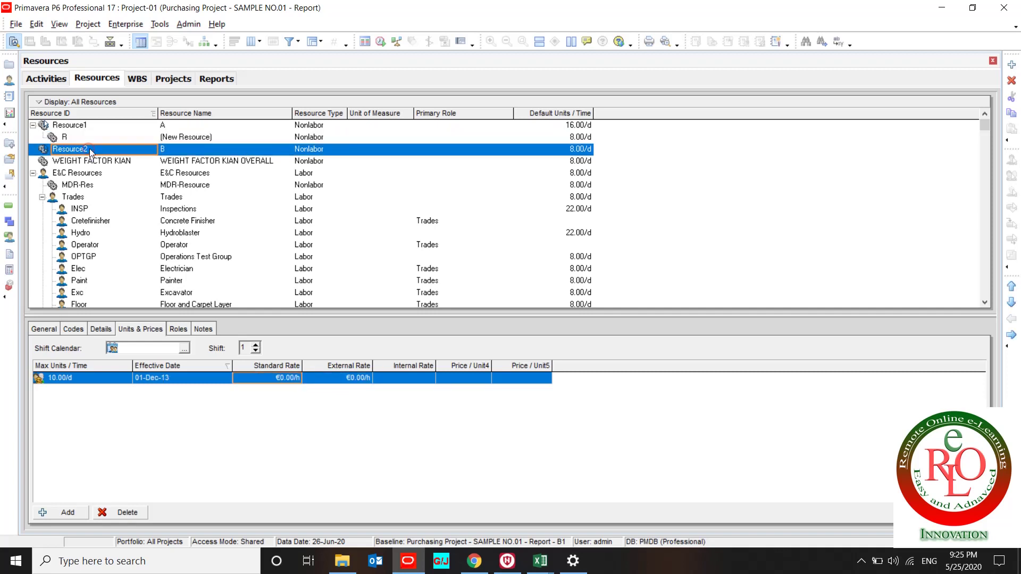
click(82, 129)
click(75, 152)
click(74, 130)
click(74, 150)
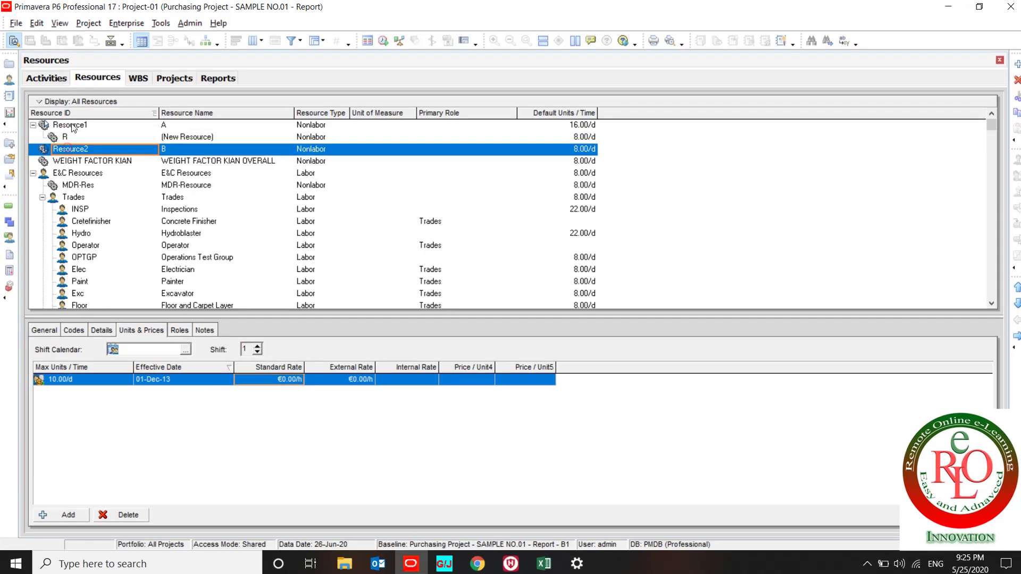
click(72, 128)
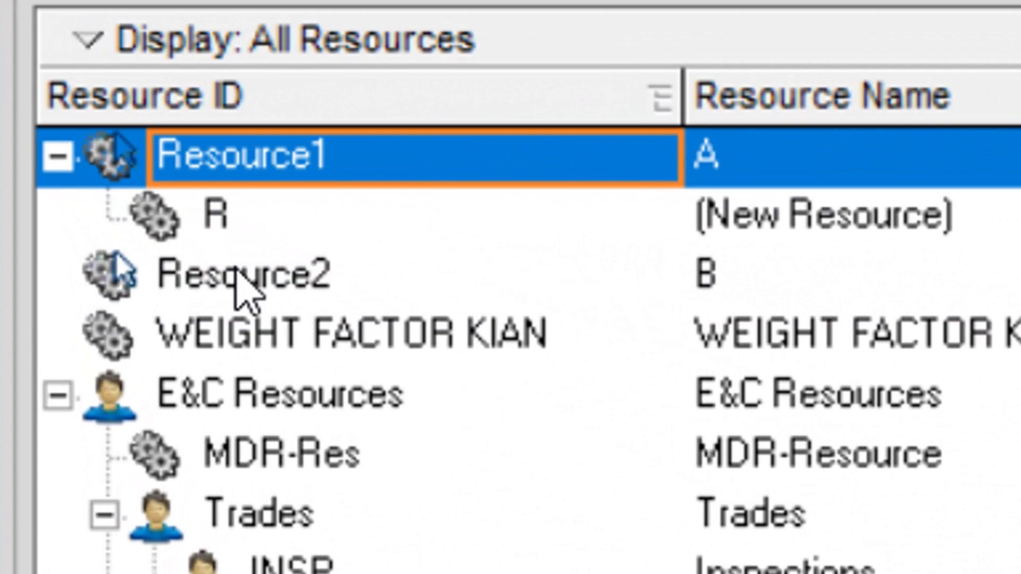
click(249, 295)
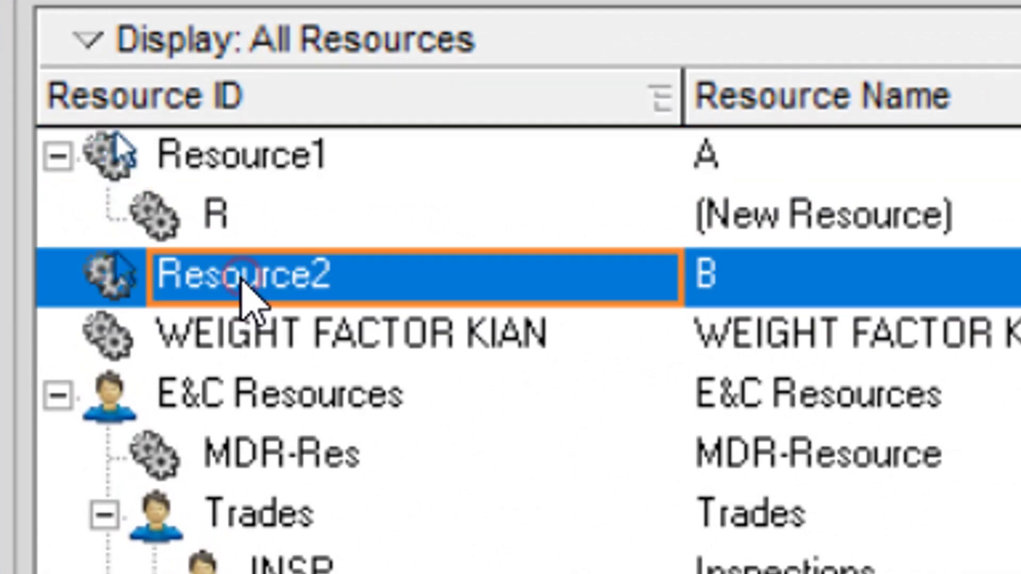
click(146, 24)
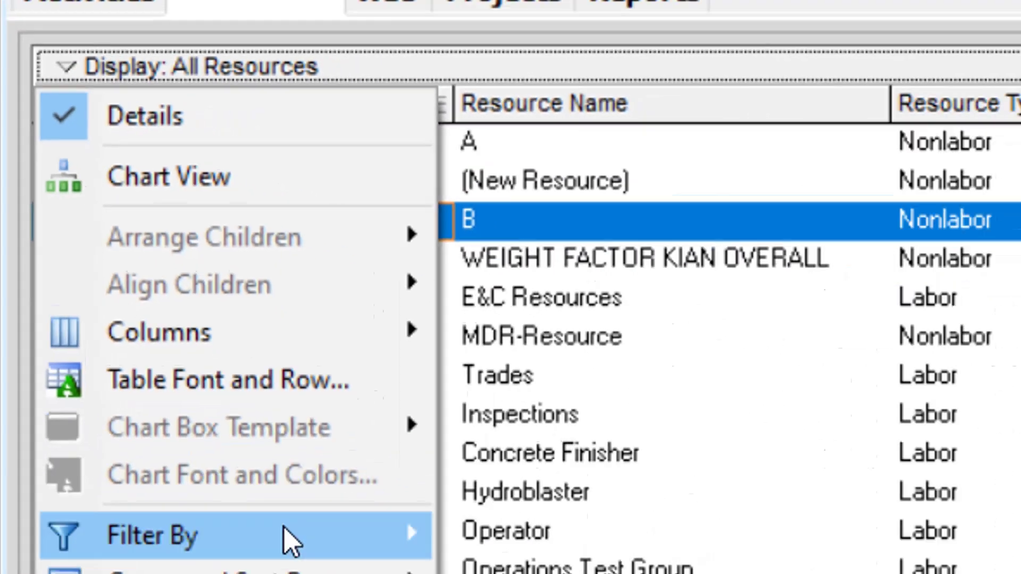
- Filter the resource list to the current project's resources and select Resource2
mouse_move(410, 573)
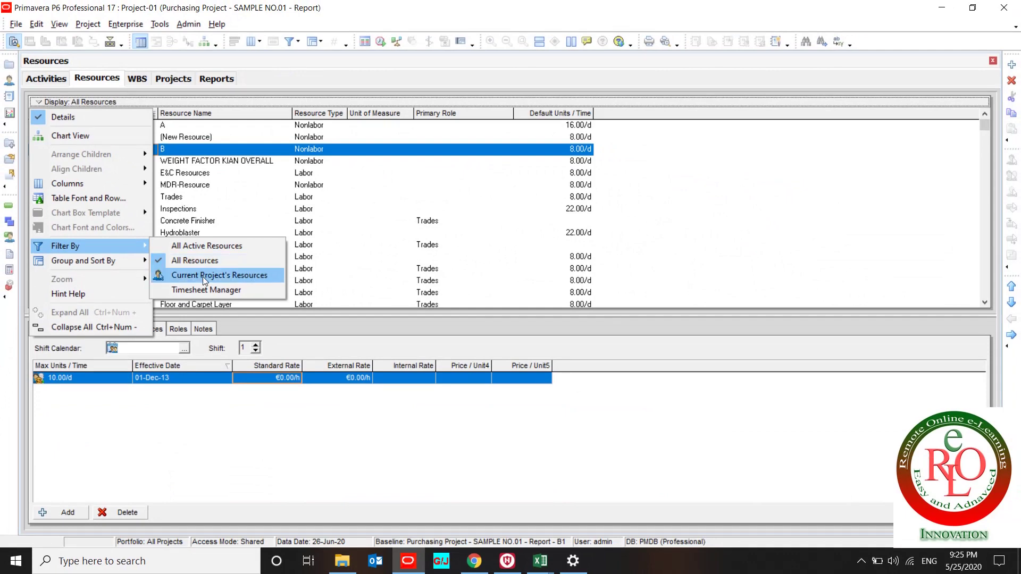
click(215, 276)
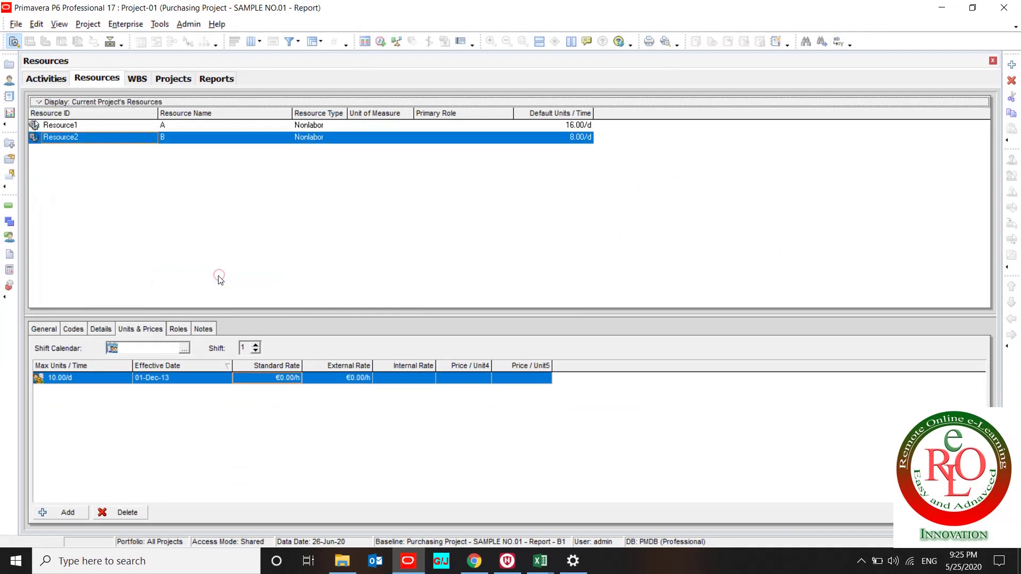
click(92, 125)
click(108, 140)
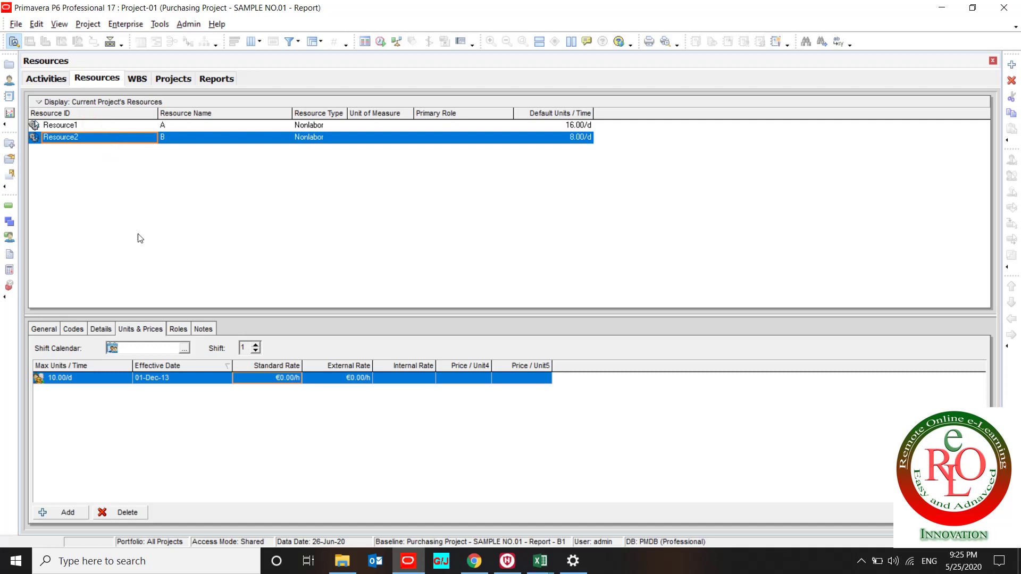
- Give Resource2 a €100/h standard rate and €150/h external rate
click(293, 382)
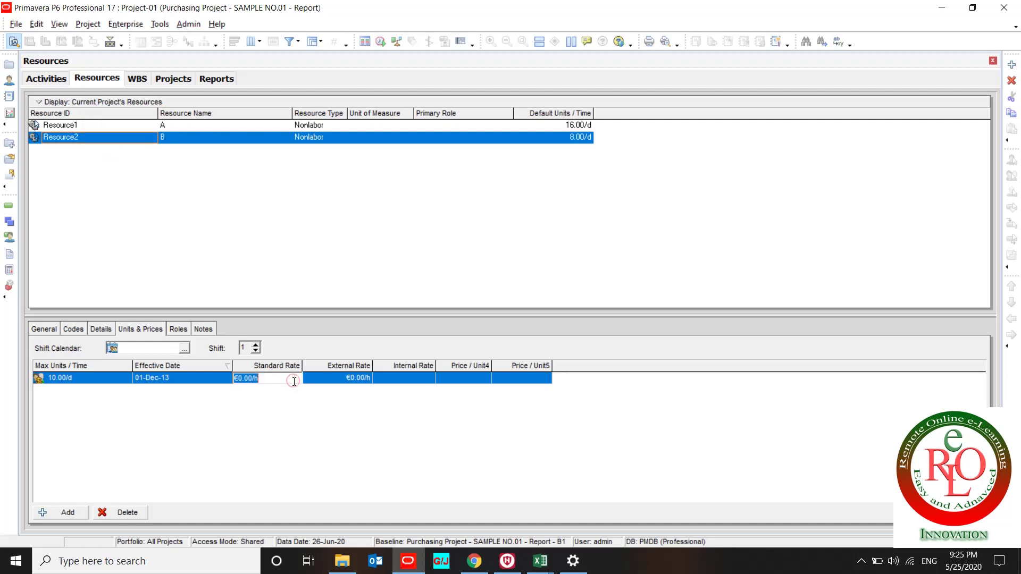
text(100)
key(Return)
key(Tab)
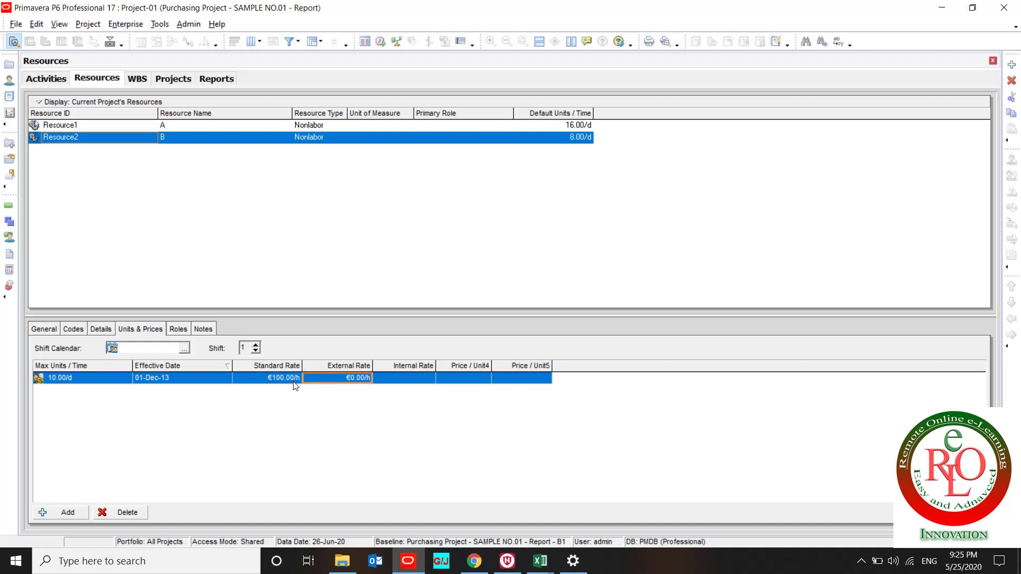
text(15)
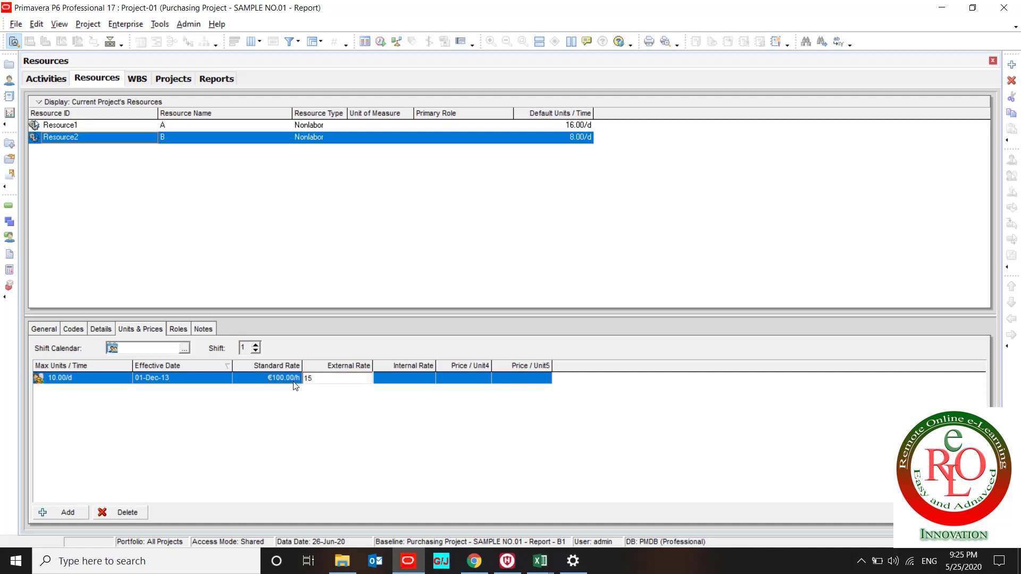
text(0)
key(Return)
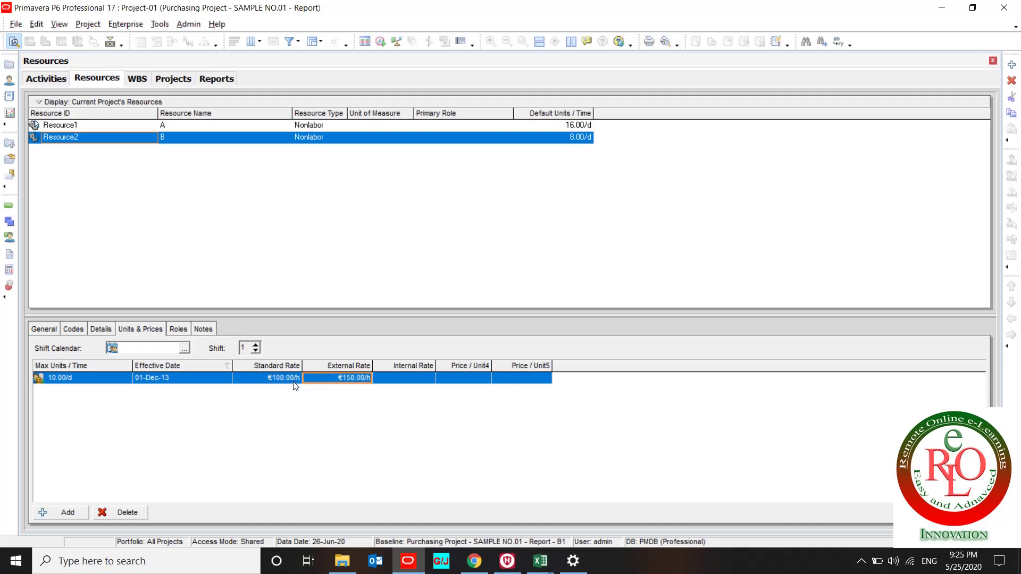
click(105, 128)
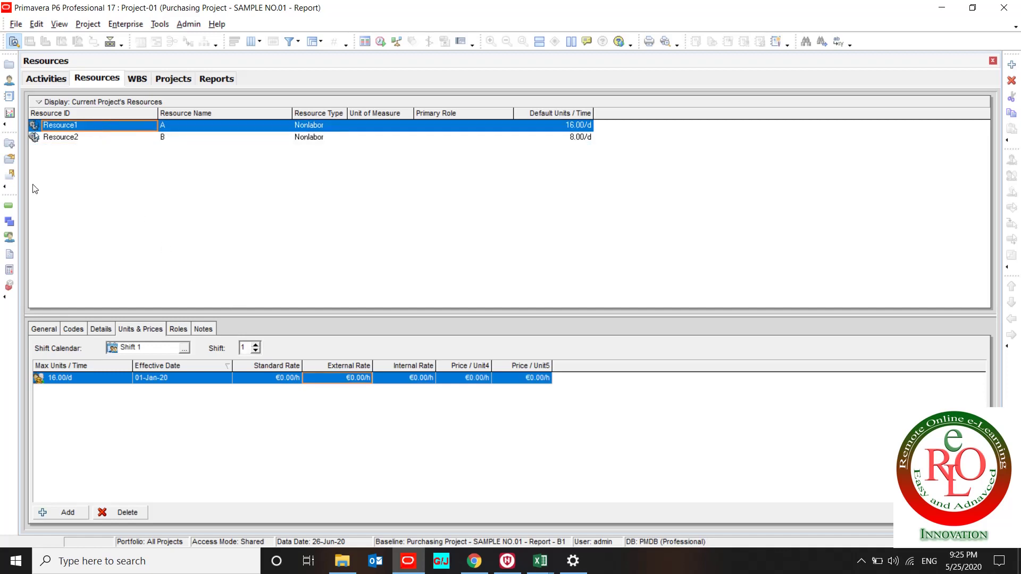
click(8, 206)
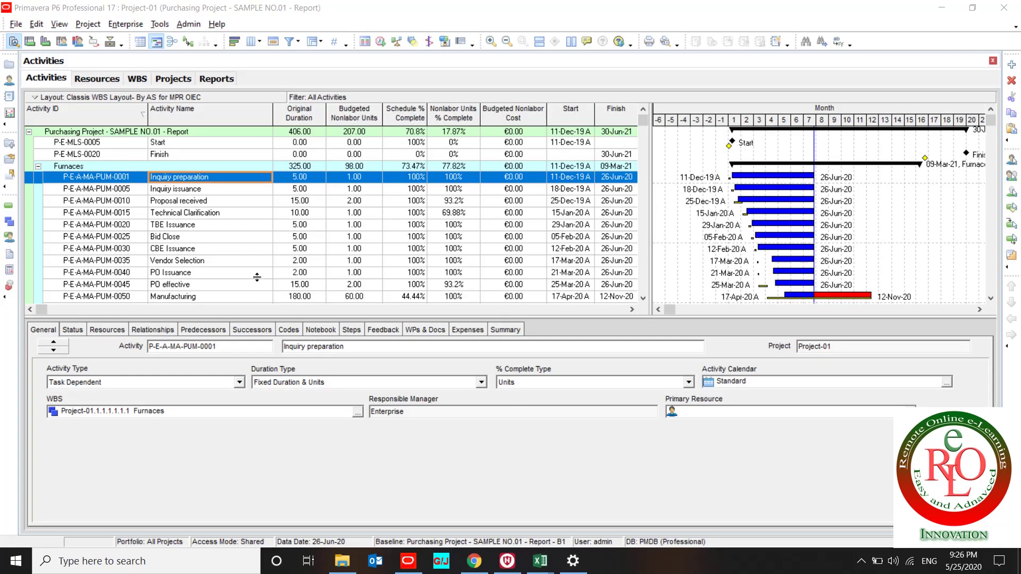
- Confirm the project total Budgeted Nonlabor Cost reads €0.00, then tile the Resources and Activities windows
click(284, 181)
mouse_move(479, 154)
mouse_down()
mouse_move(547, 107)
mouse_move(585, 149)
mouse_move(517, 133)
mouse_up()
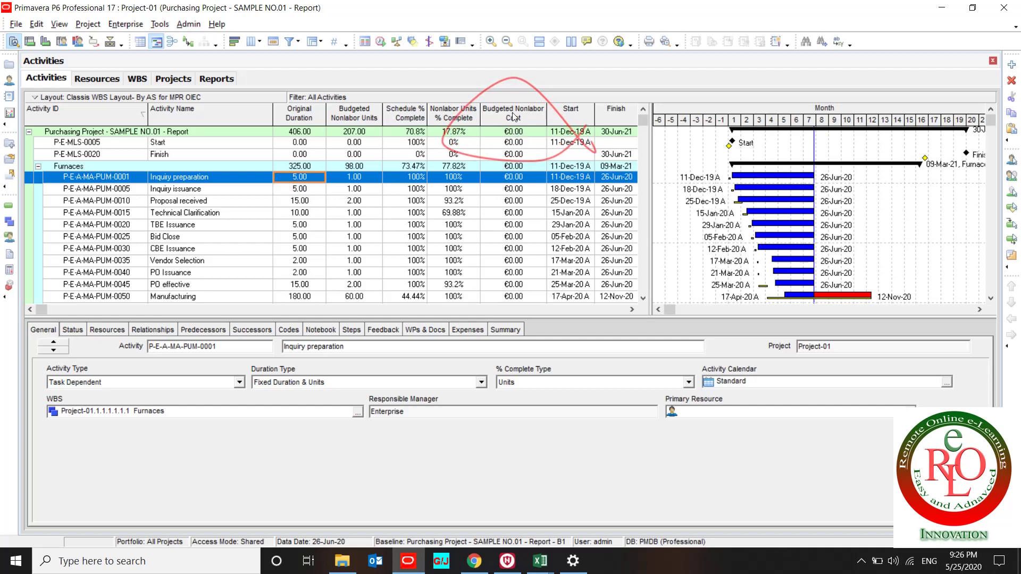
click(524, 135)
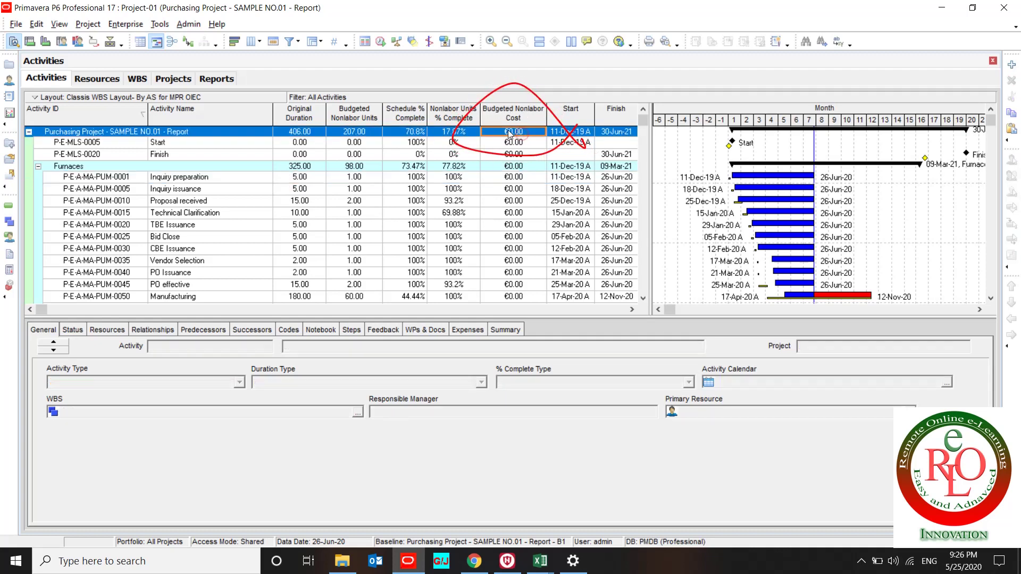
key(Escape)
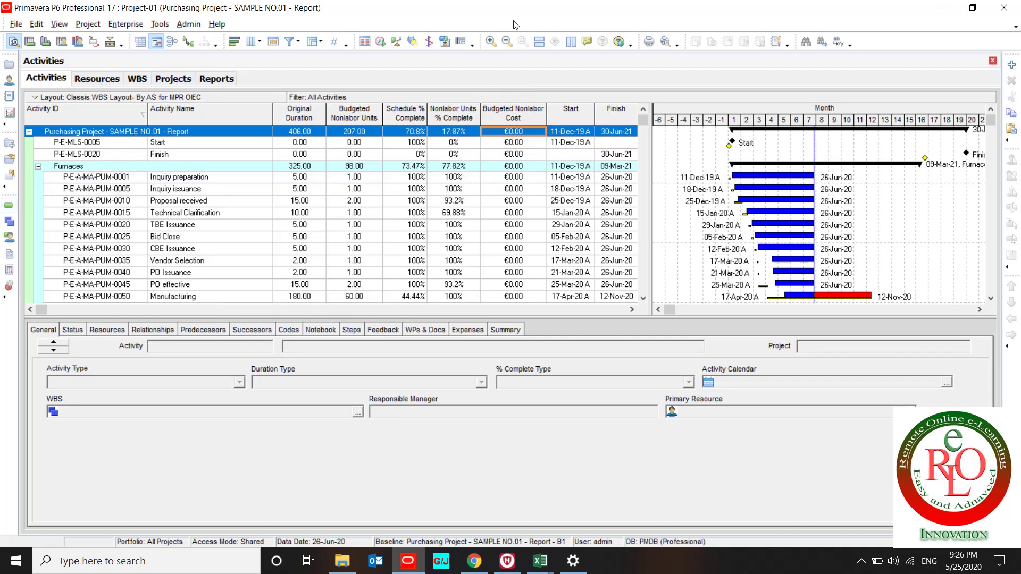
click(572, 42)
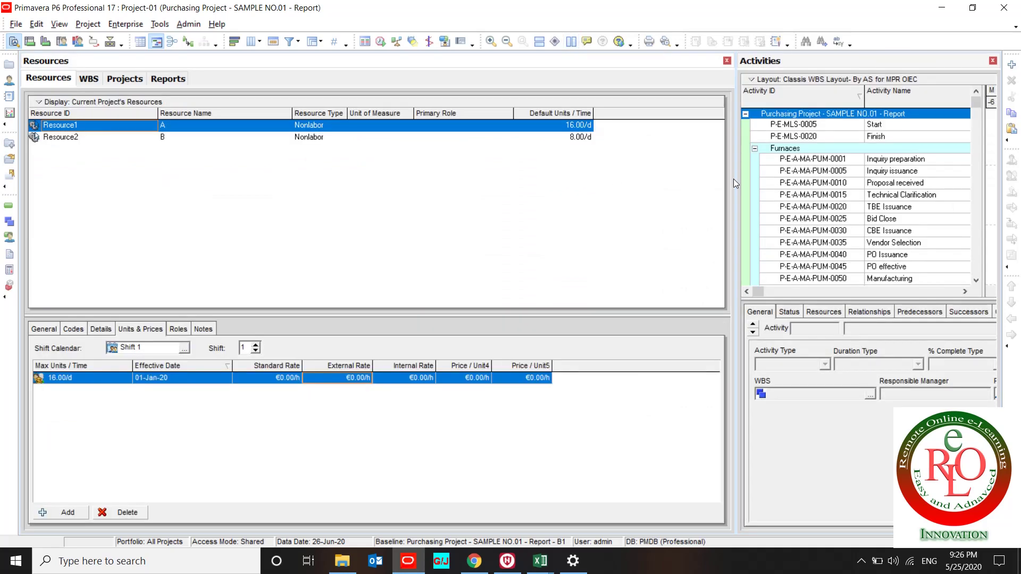
- Enter a €120.00/h standard rate for Resource1 (A) in Units & Prices
drag(736, 180, 451, 219)
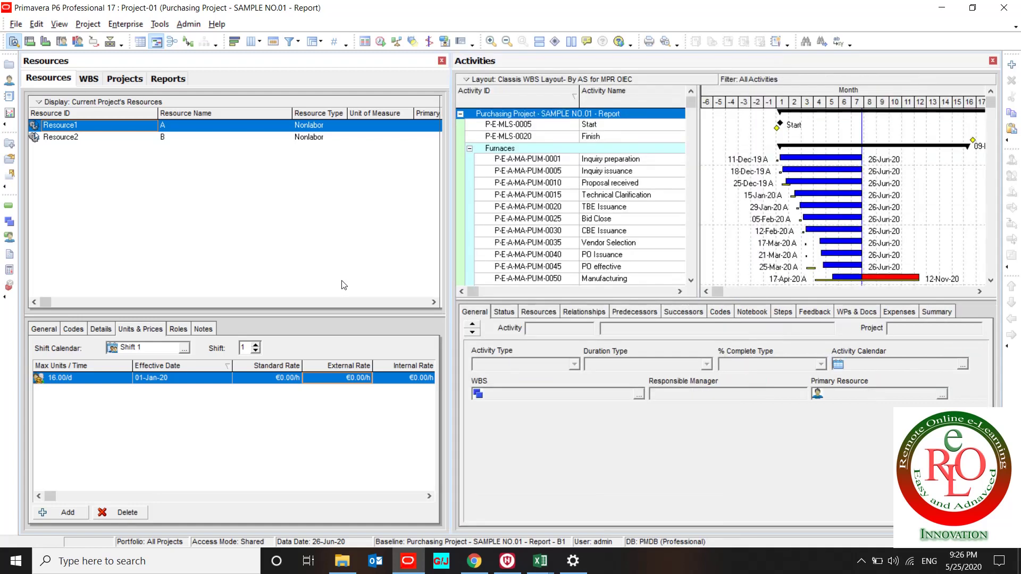
click(254, 381)
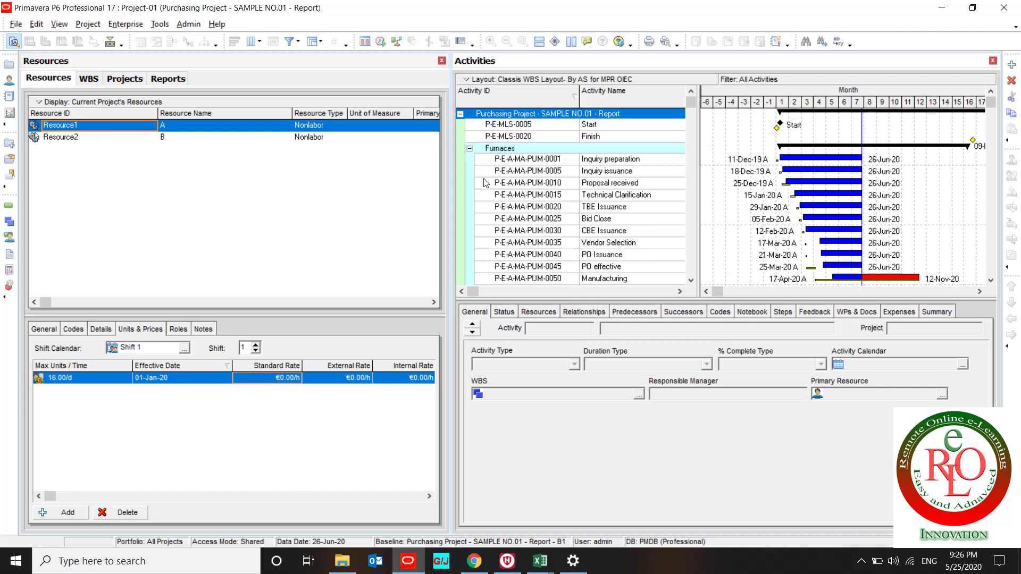
click(296, 381)
text(1)
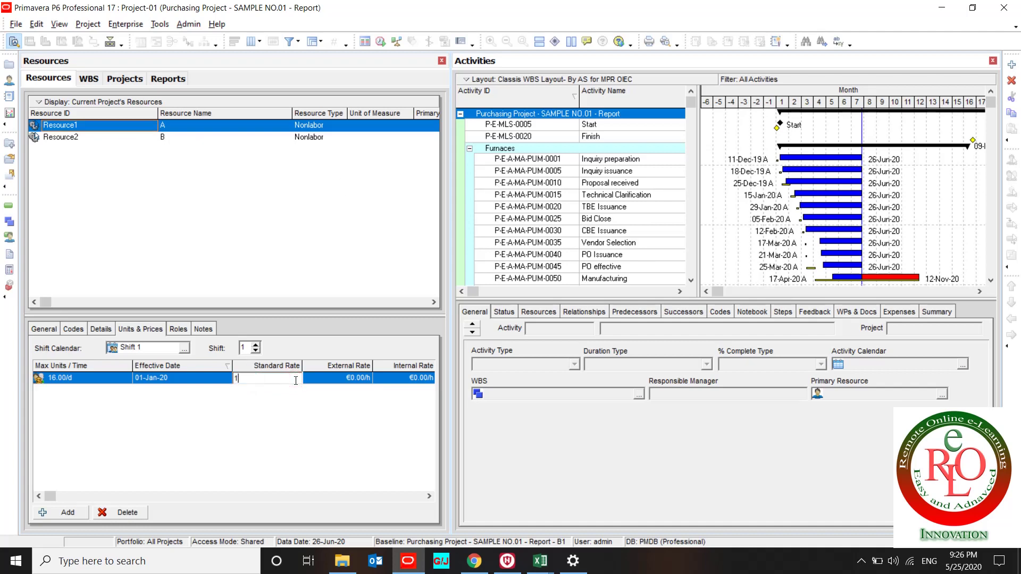
text(20)
key(Return)
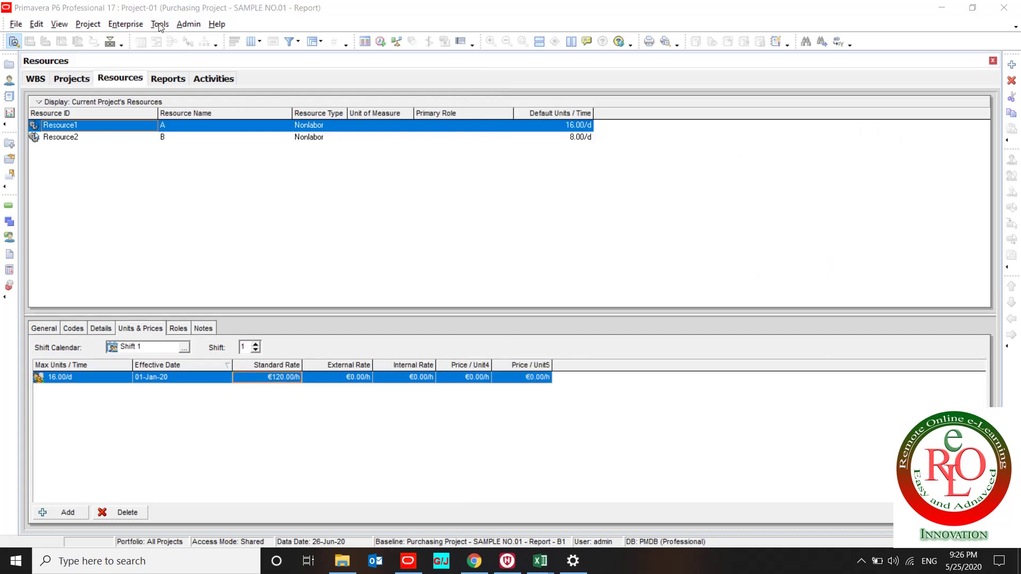
- Run Tools > Recalculate Assignment Costs, accepting the price-change notice and the success message
click(159, 25)
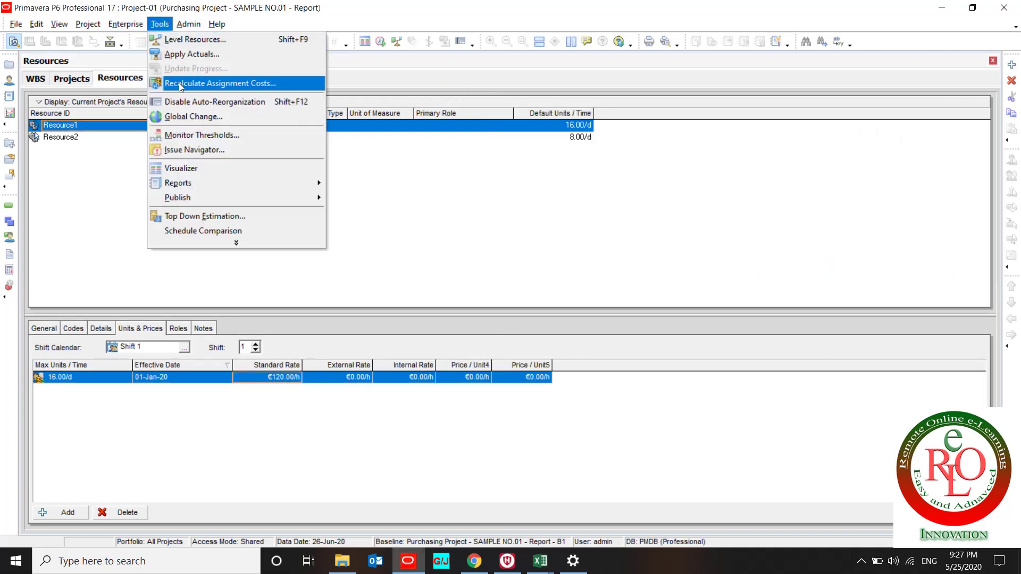
click(253, 83)
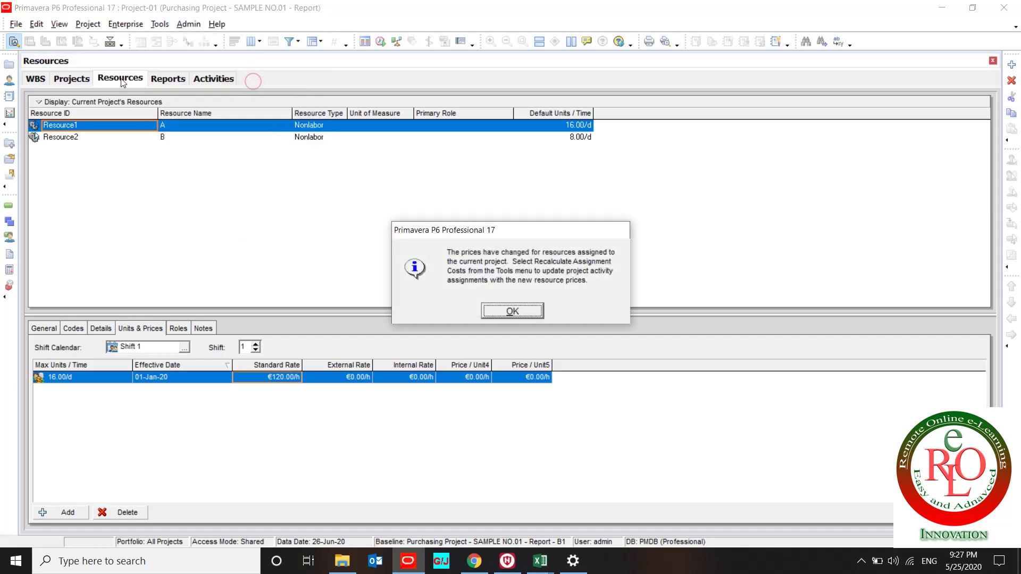
click(511, 312)
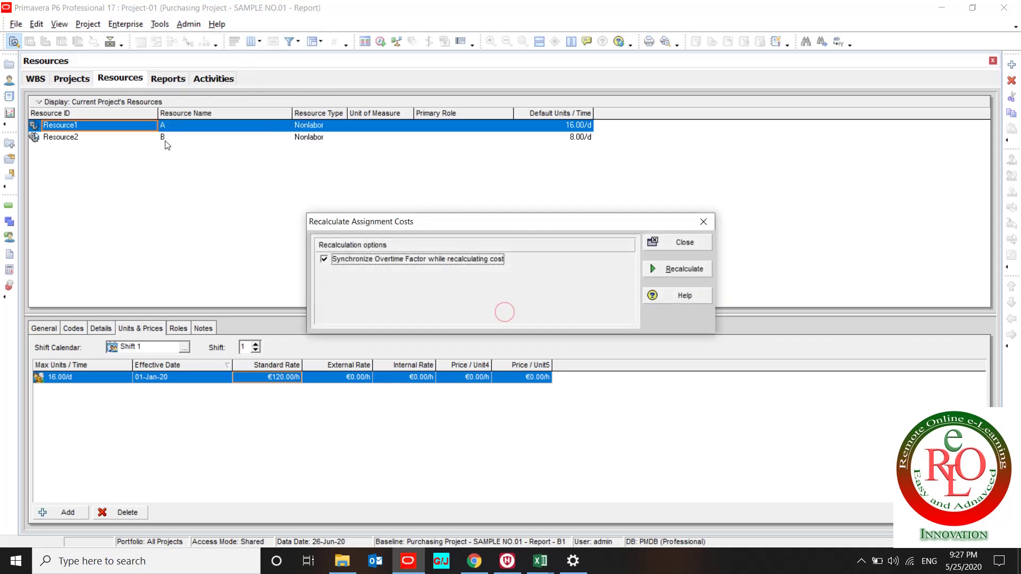
click(681, 269)
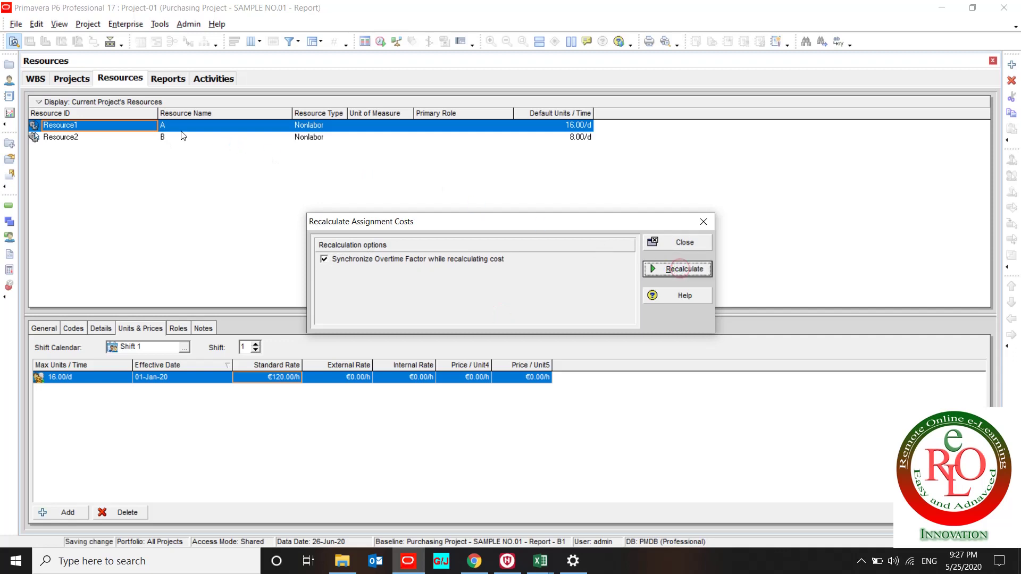
click(500, 304)
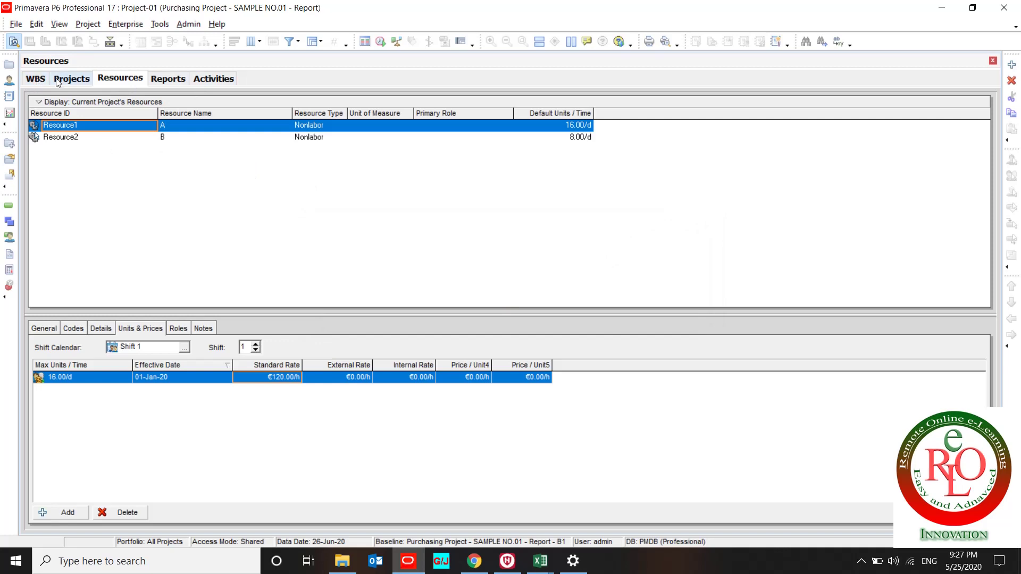
- Widen the Activities table to show the €20,730.00 project Budgeted Nonlabor Cost
click(213, 79)
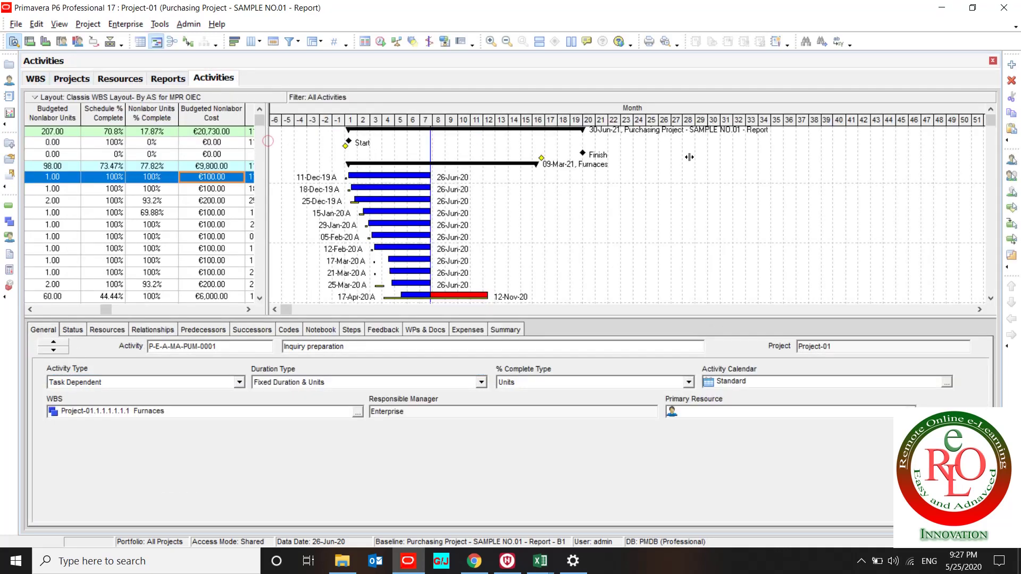
drag(268, 141, 691, 158)
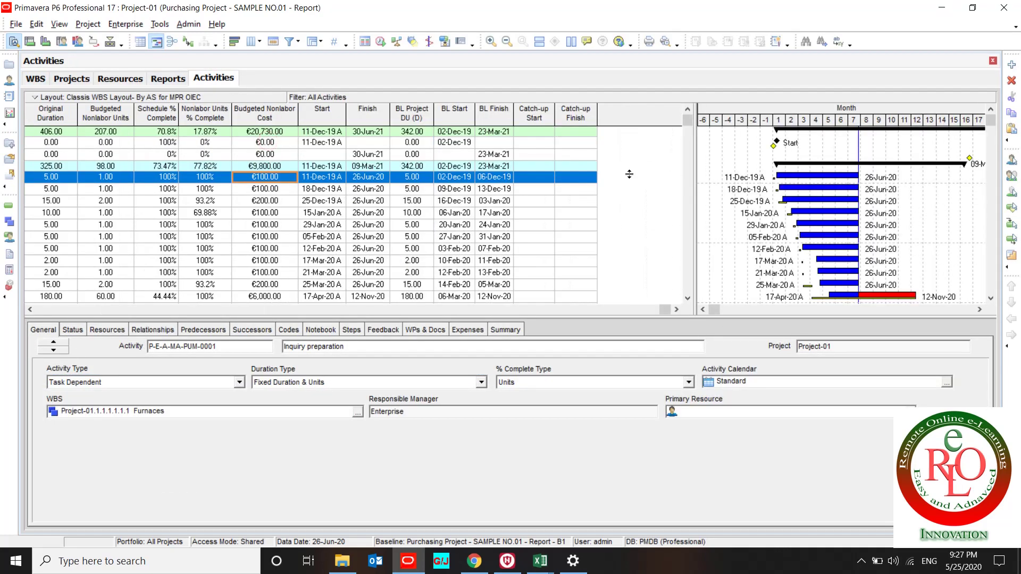
click(283, 137)
click(37, 311)
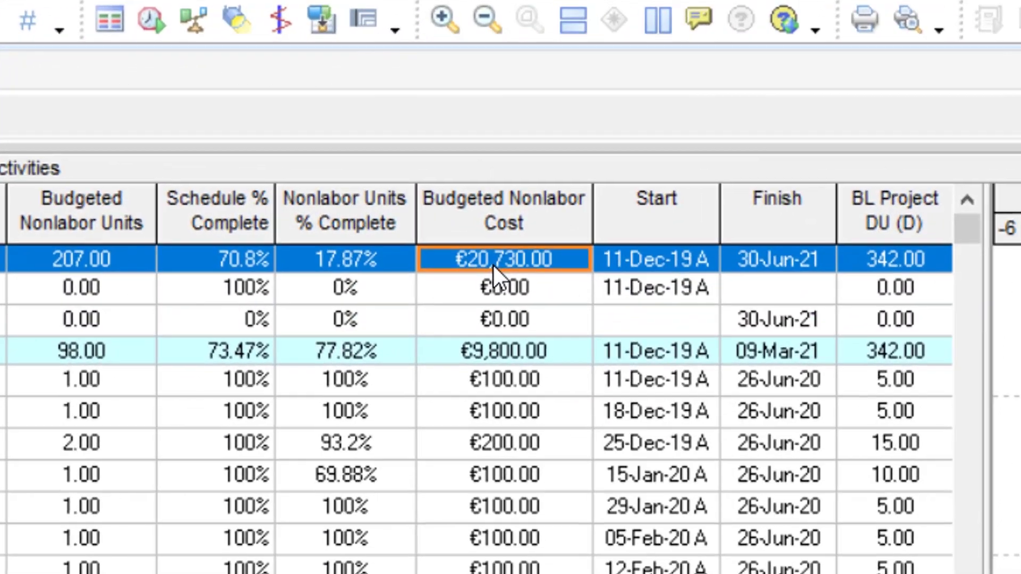
- Show Inquiry preparation's assigned resource: 1.00 unit of Resource2 (B) costing €100.00
click(521, 356)
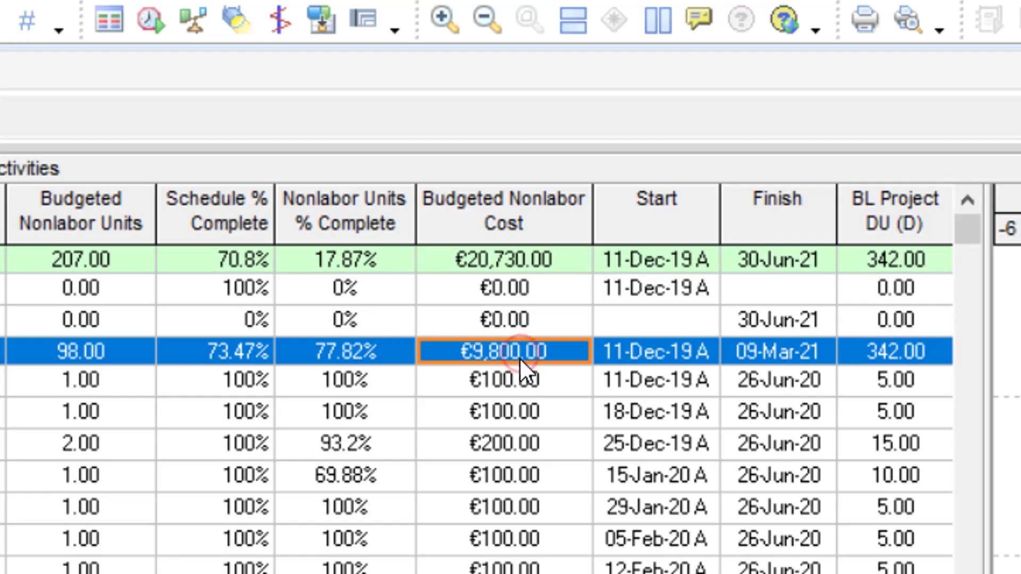
click(515, 379)
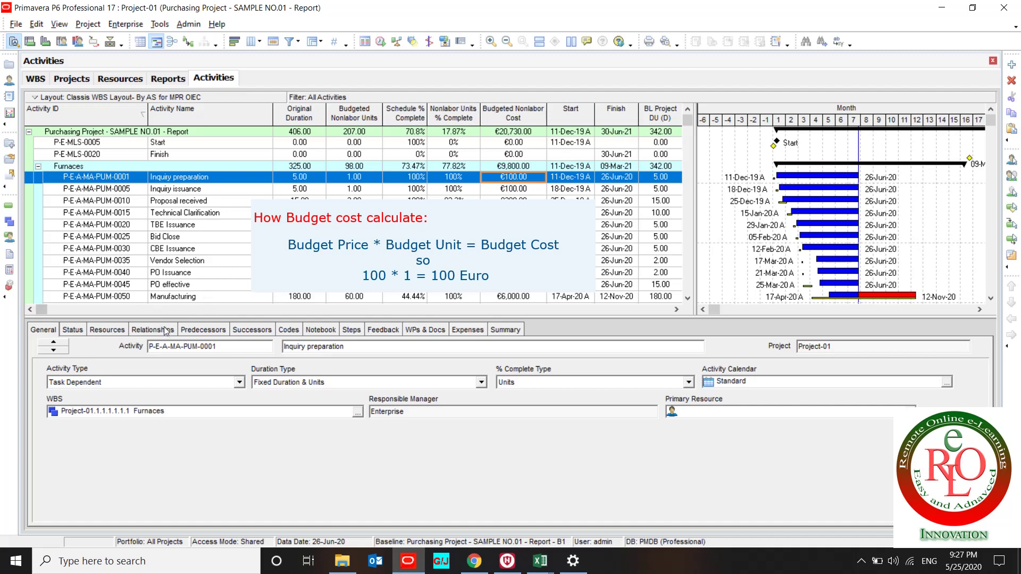
click(122, 333)
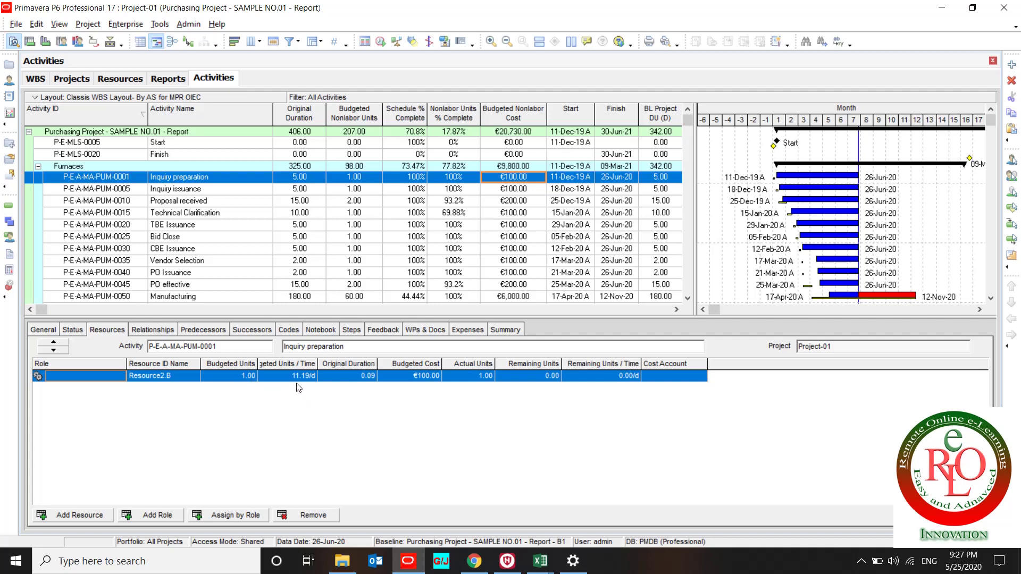
- Review Resource2 (B)'s prices, then select Proposal received to see its €200.00, 2.00-unit assignment
click(10, 81)
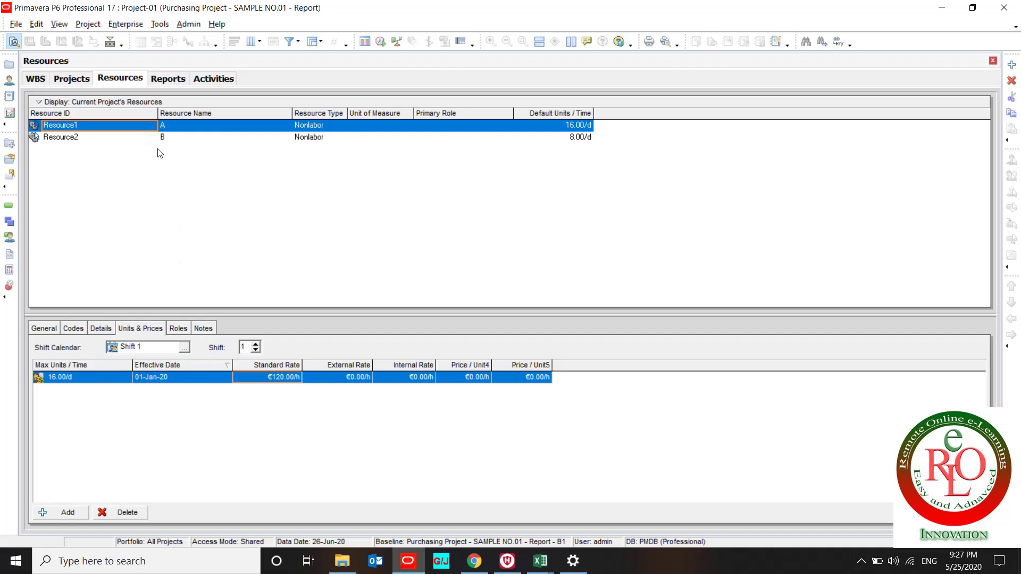
click(148, 138)
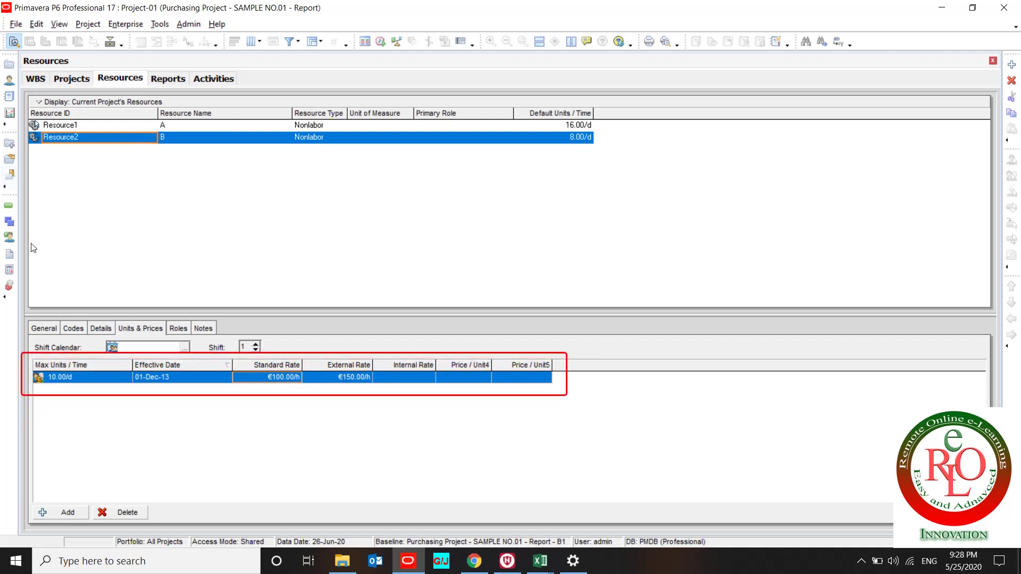
click(8, 205)
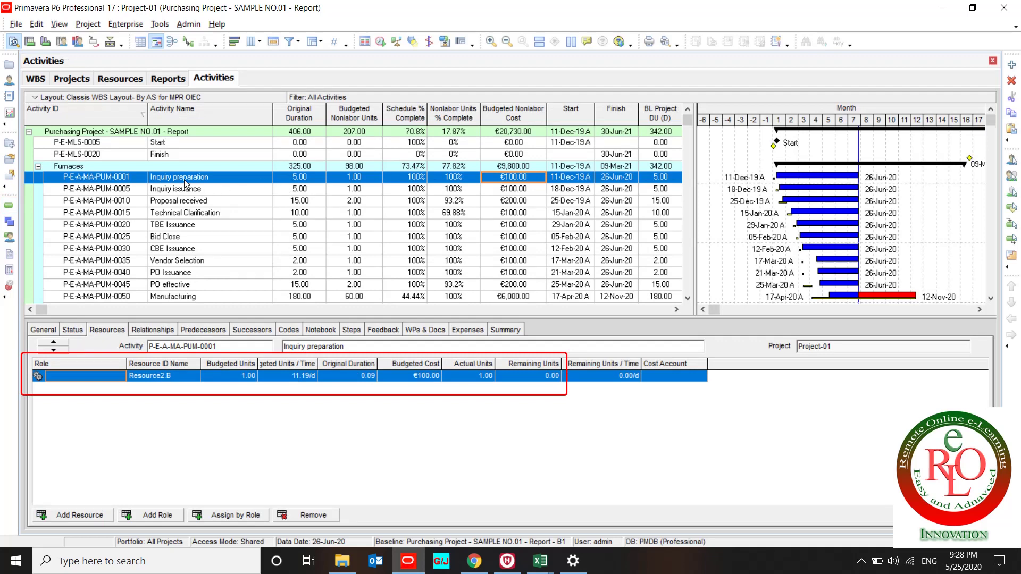
click(236, 380)
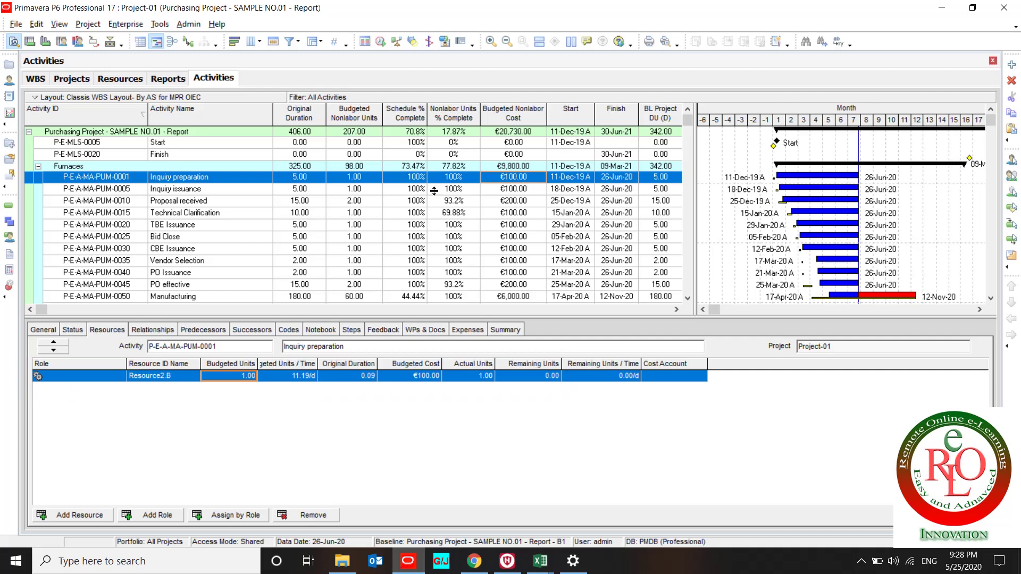
click(354, 202)
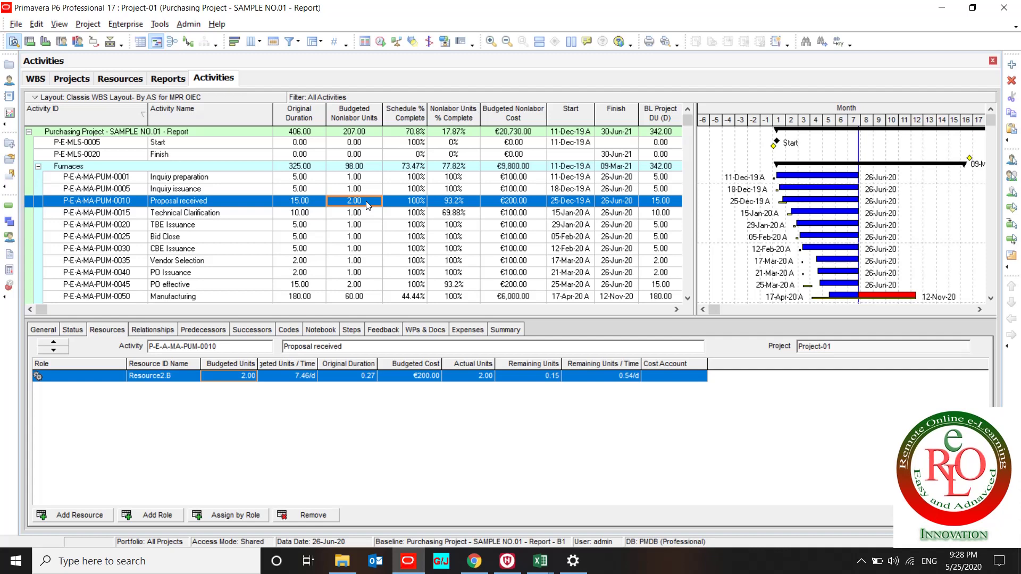
click(495, 203)
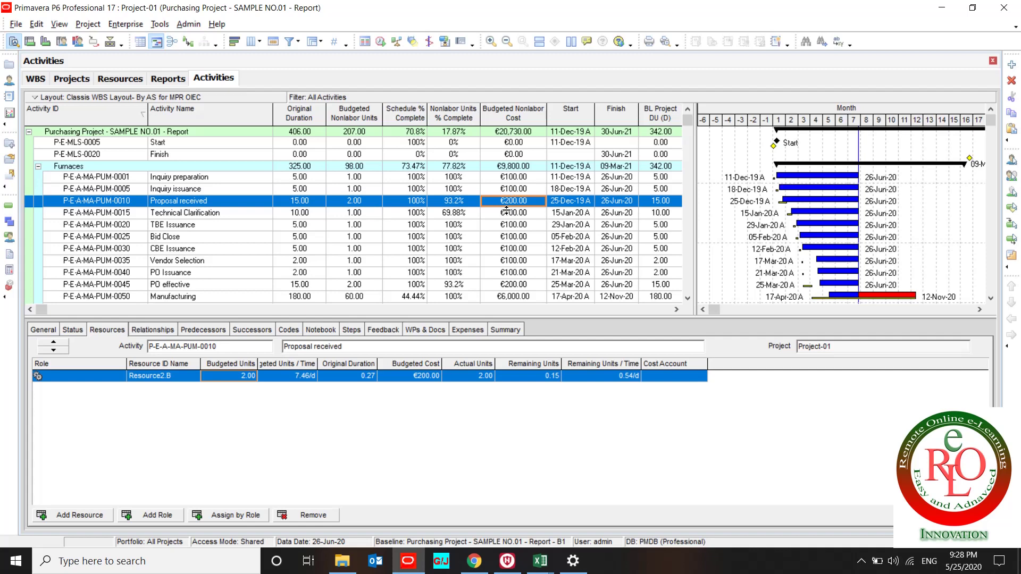
scroll(502, 224, down, 10)
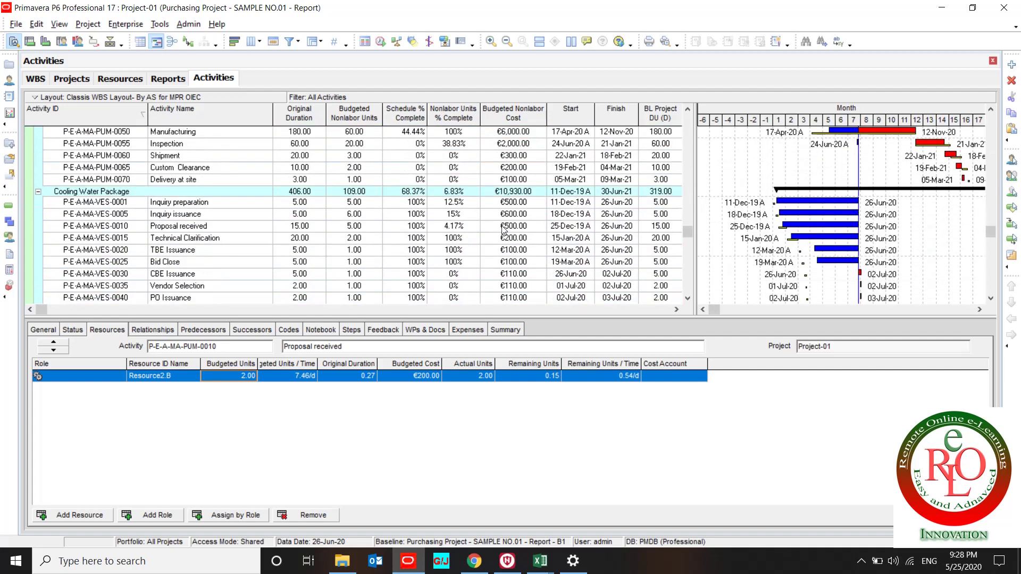
scroll(502, 235, up, 10)
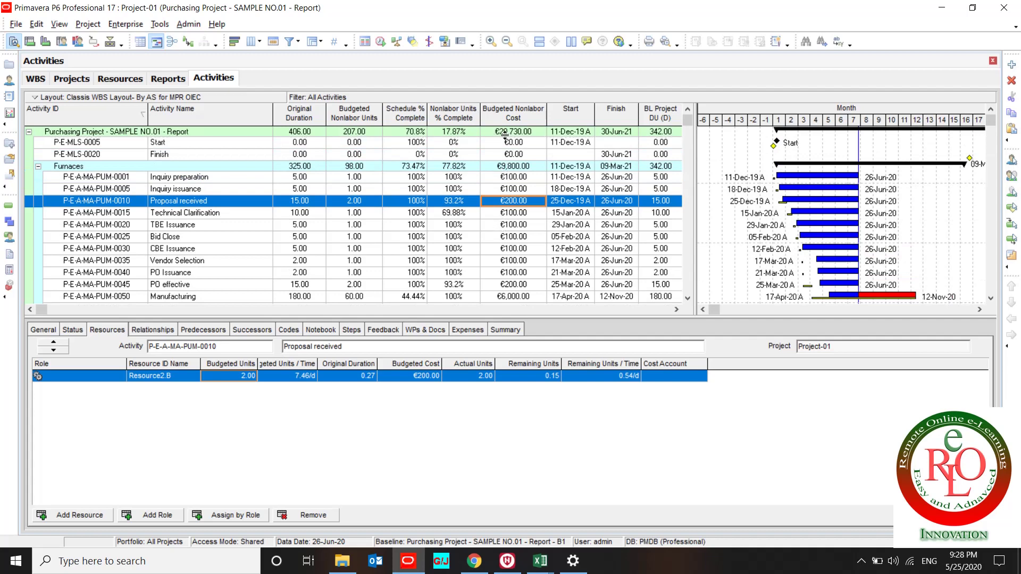
click(505, 133)
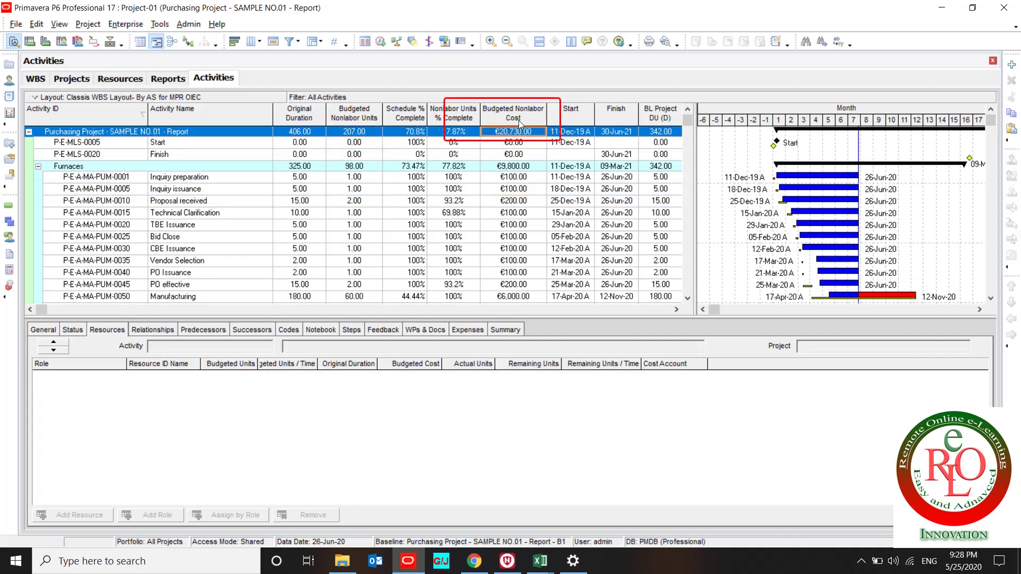